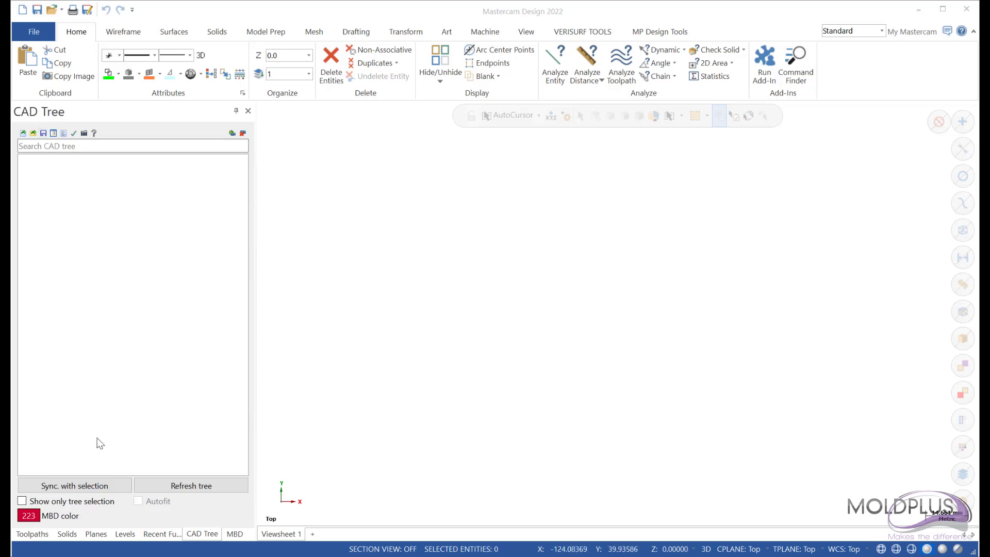
Import the MBD_Example_Crankshaft.CATPart file from the Shared Mastercam 2022 DATA folder through the CAD Tree
{"action": "left_click", "coordinate": [233, 536]}
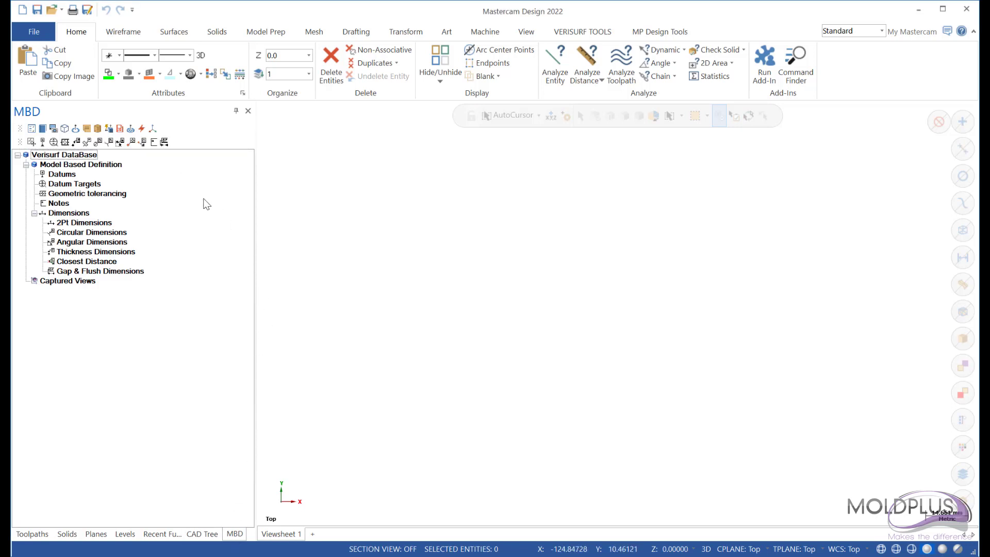
{"action": "left_click", "coordinate": [204, 533]}
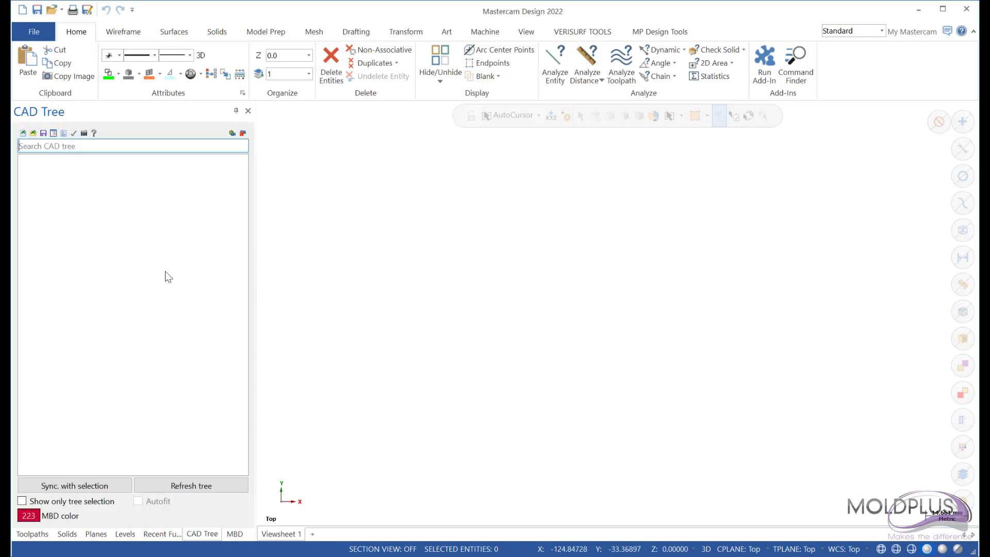
{"action": "left_click", "coordinate": [23, 134]}
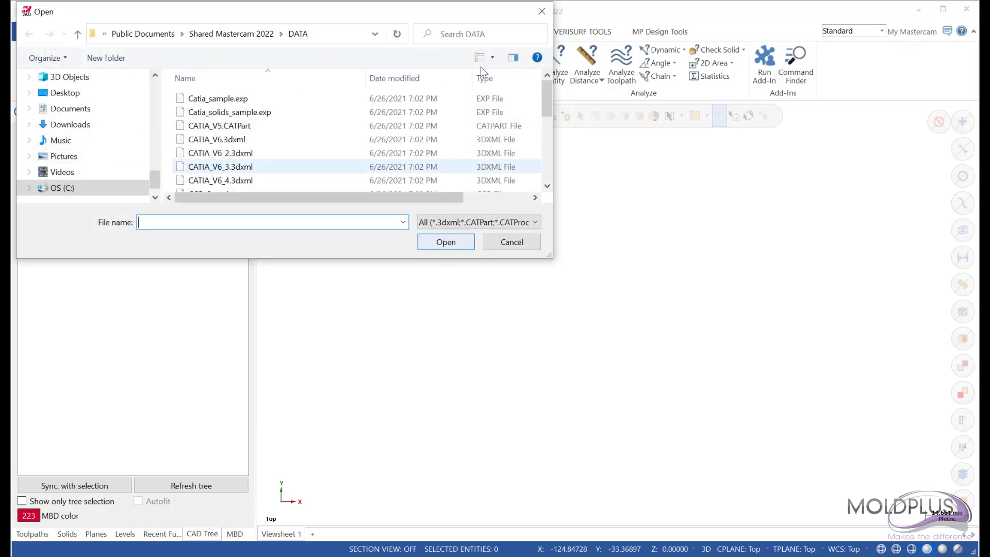
{"action": "left_click_drag", "start_coordinate": [476, 14], "coordinate": [480, 22]}
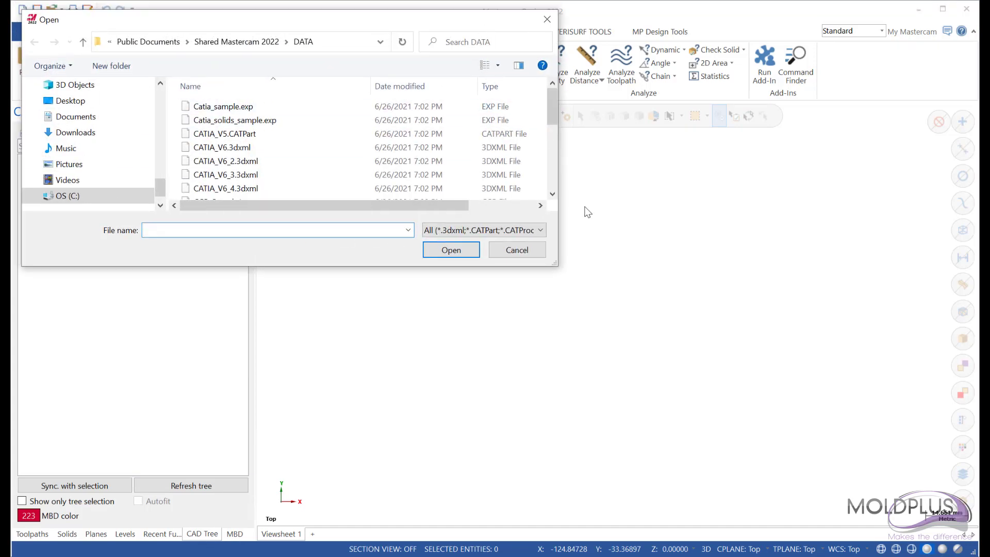
{"action": "left_click", "coordinate": [541, 230]}
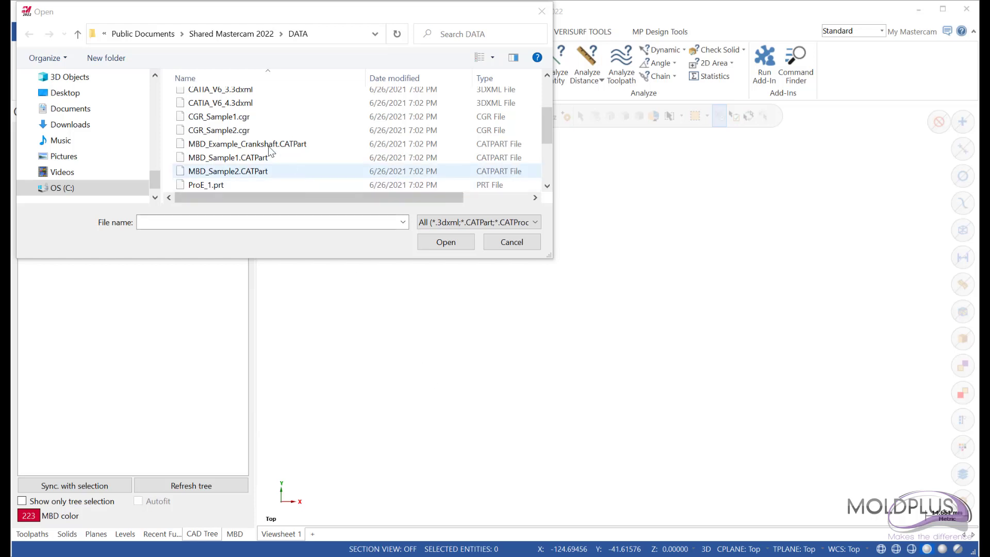
{"action": "left_click", "coordinate": [268, 145]}
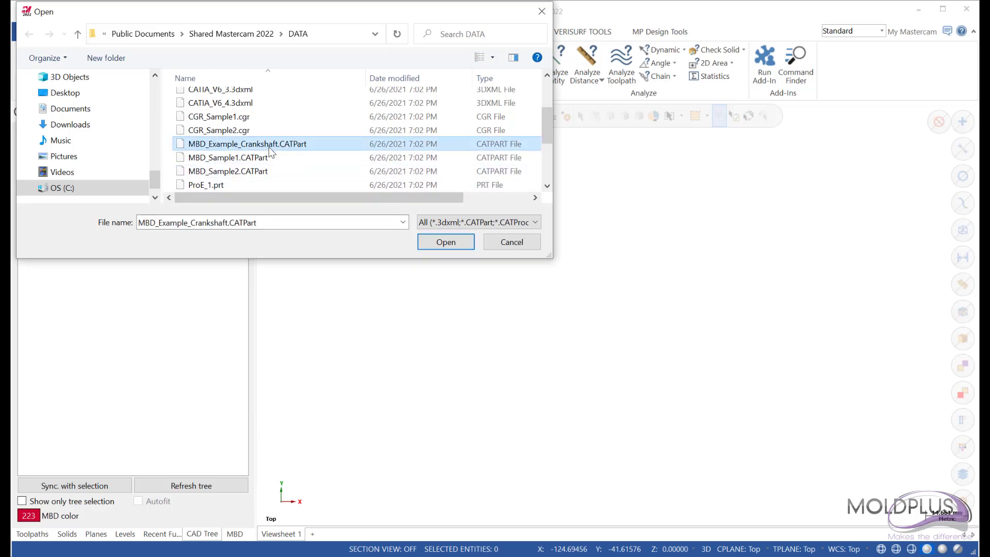
{"action": "left_click", "coordinate": [445, 242]}
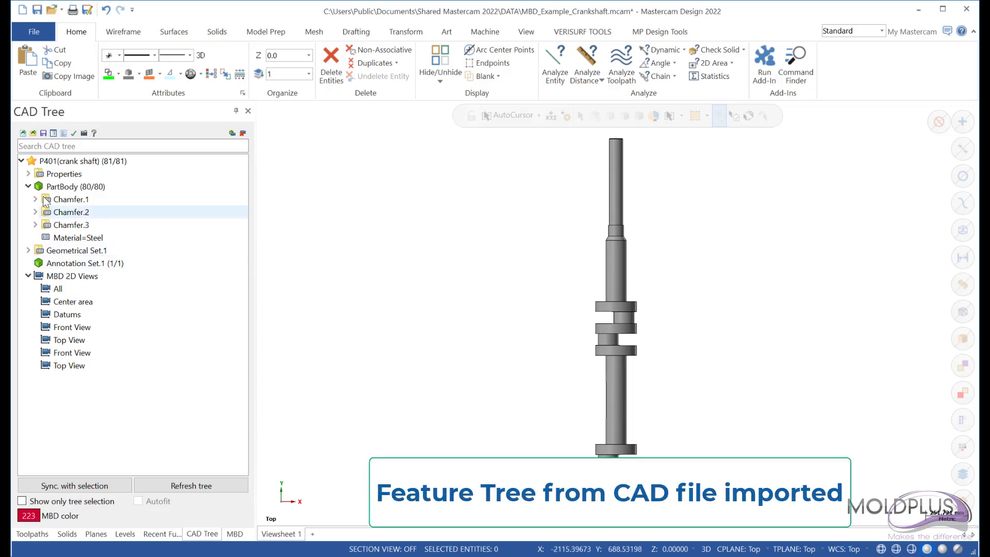
Review the crankshaft's part properties and its MBD 2D views: All, Center area, Datums, Front View and Top View
{"action": "left_click", "coordinate": [28, 174]}
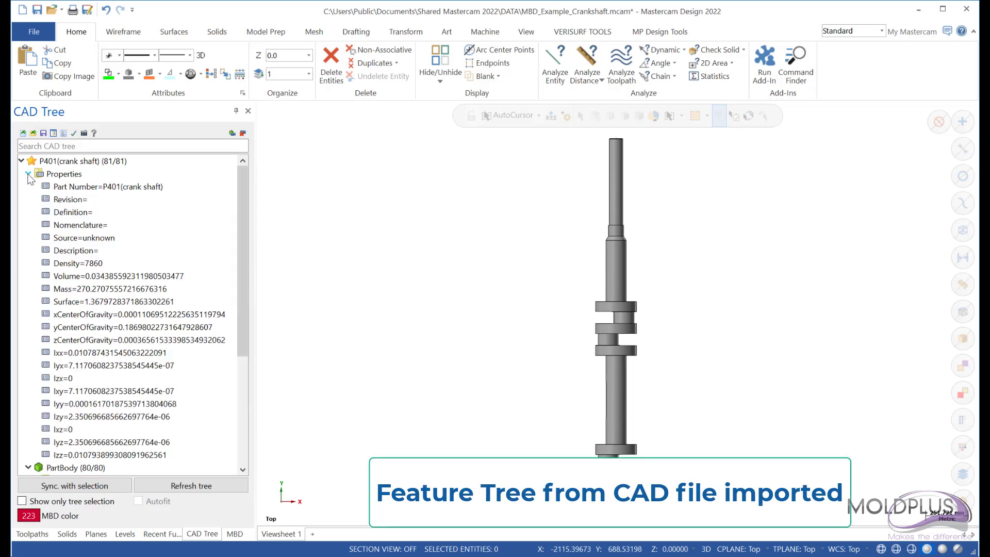
{"action": "left_click", "coordinate": [29, 174]}
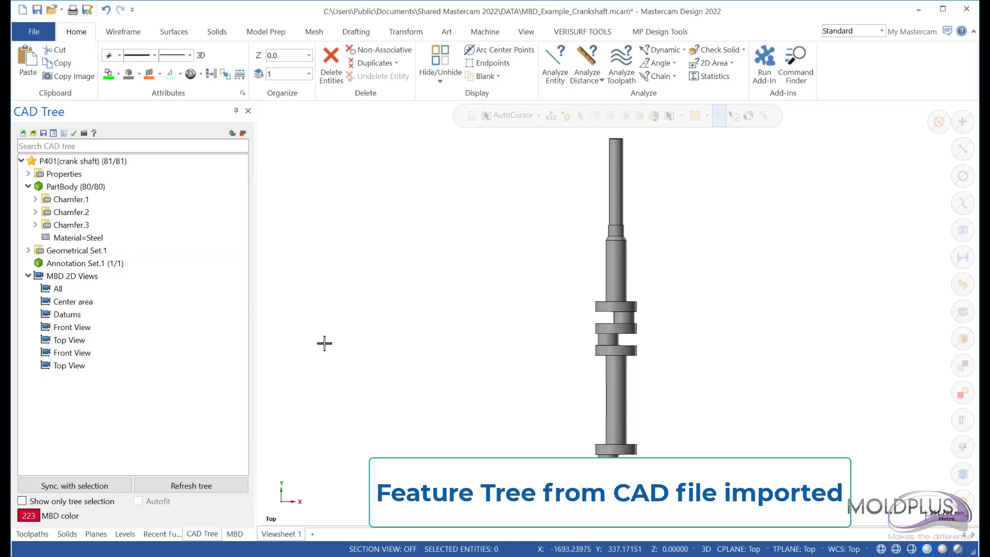
{"action": "double_click", "coordinate": [58, 290]}
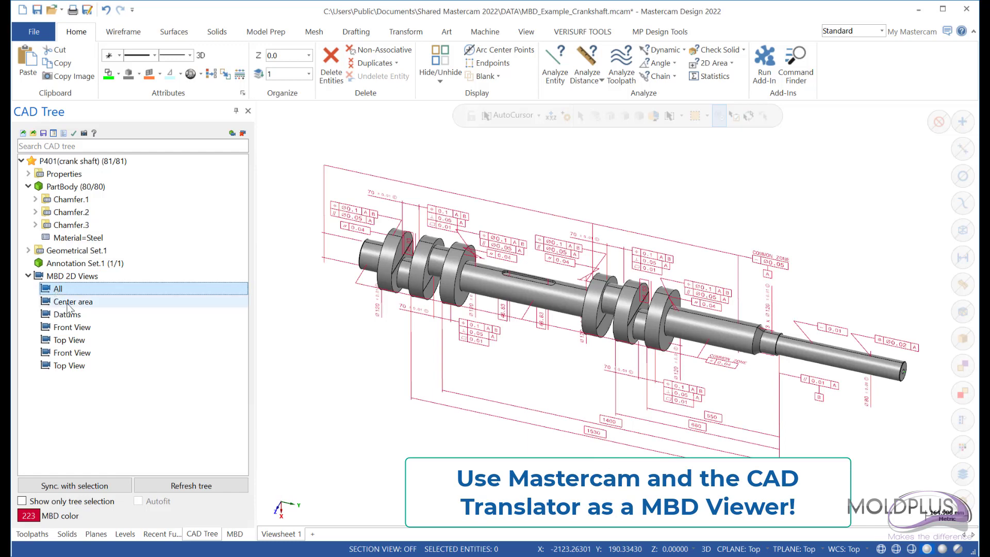
{"action": "double_click", "coordinate": [62, 304]}
{"action": "double_click", "coordinate": [63, 315]}
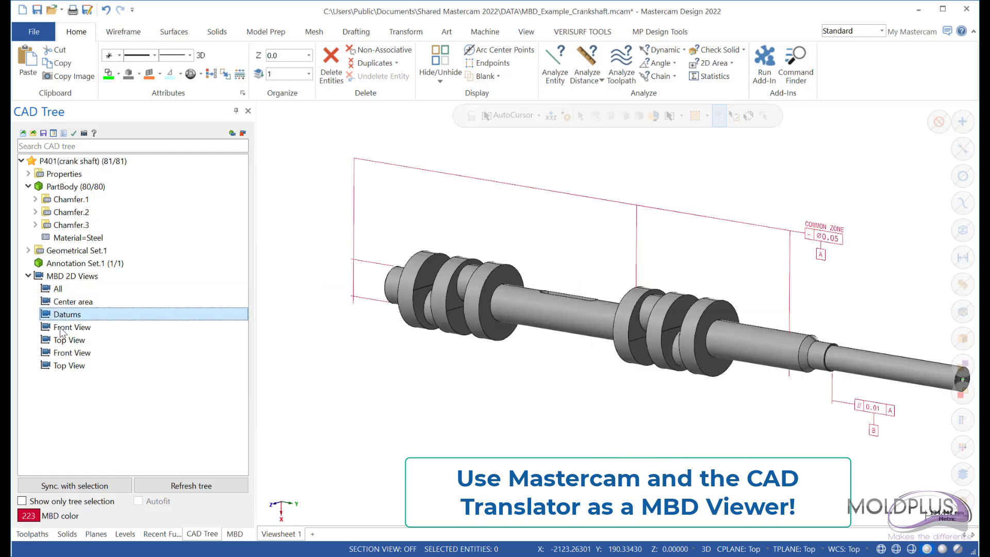
{"action": "double_click", "coordinate": [63, 329]}
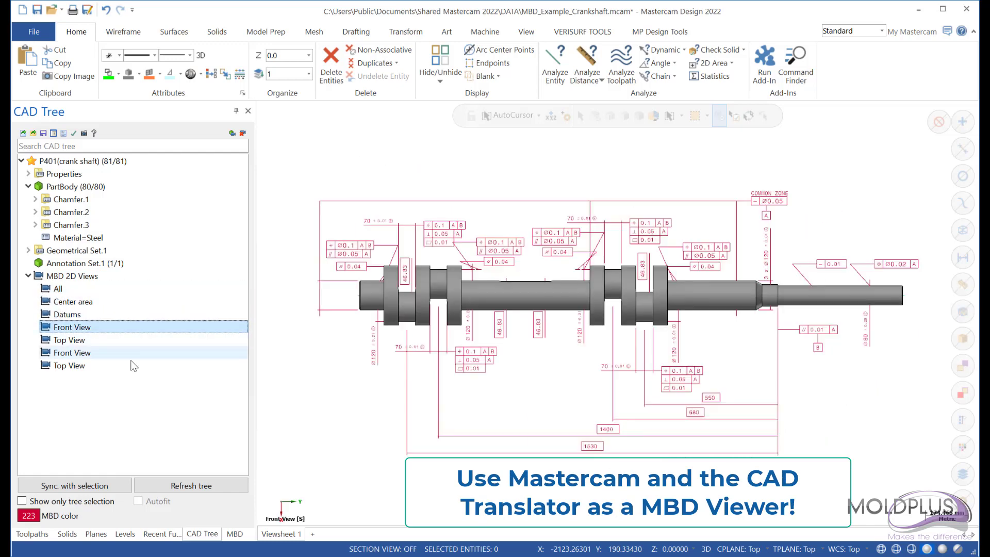
{"action": "double_click", "coordinate": [69, 340]}
{"action": "double_click", "coordinate": [69, 327]}
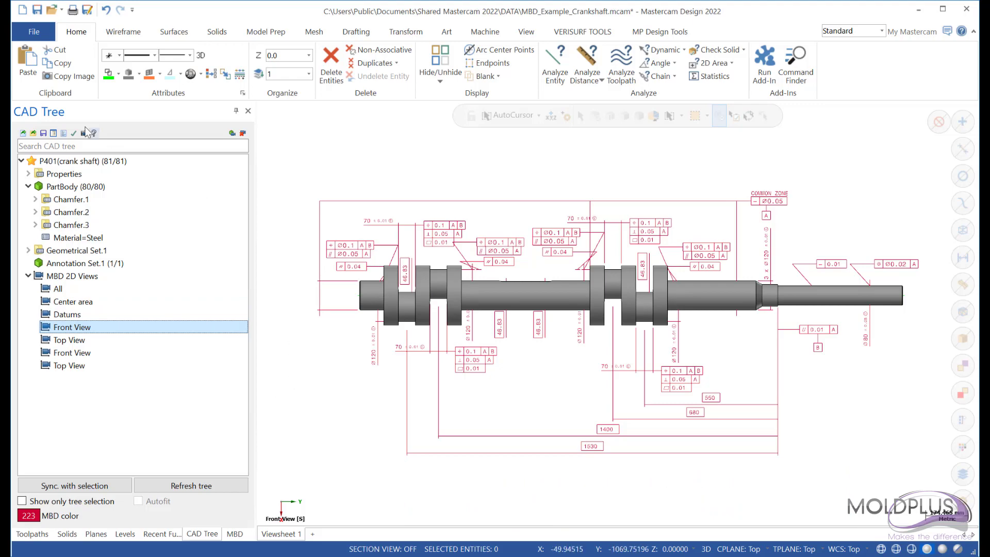
Hide the MBD 2D view annotations so only the crankshaft model is displayed
{"action": "left_click", "coordinate": [84, 133]}
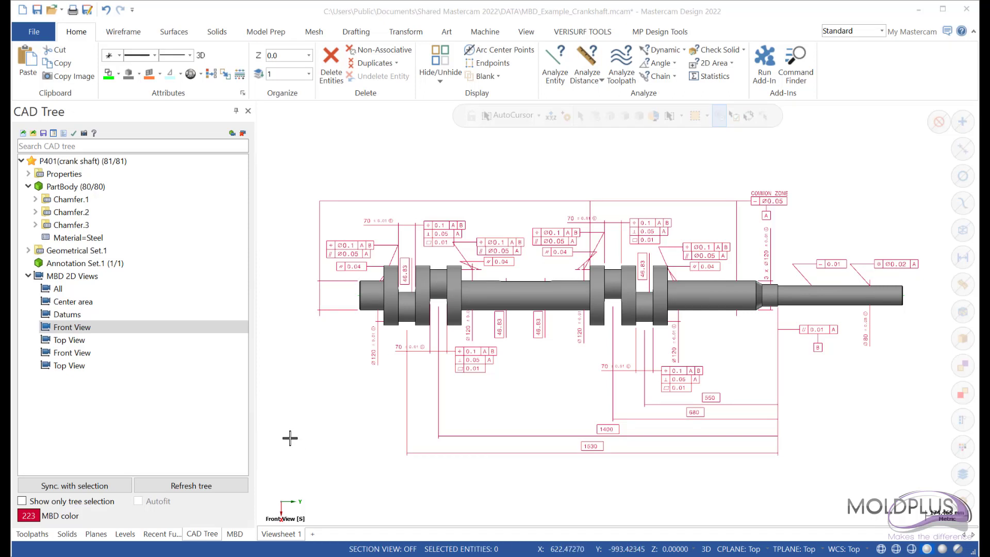
{"action": "left_click", "coordinate": [243, 133]}
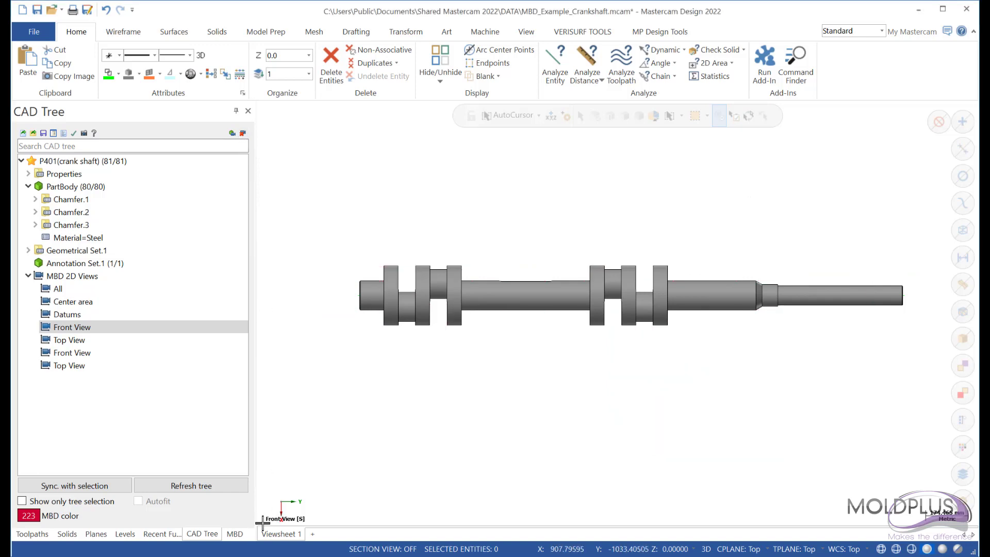
Examine the crankshaft's captured 3D MBD views All, Center area and Front View, and return to All
{"action": "left_click", "coordinate": [234, 534]}
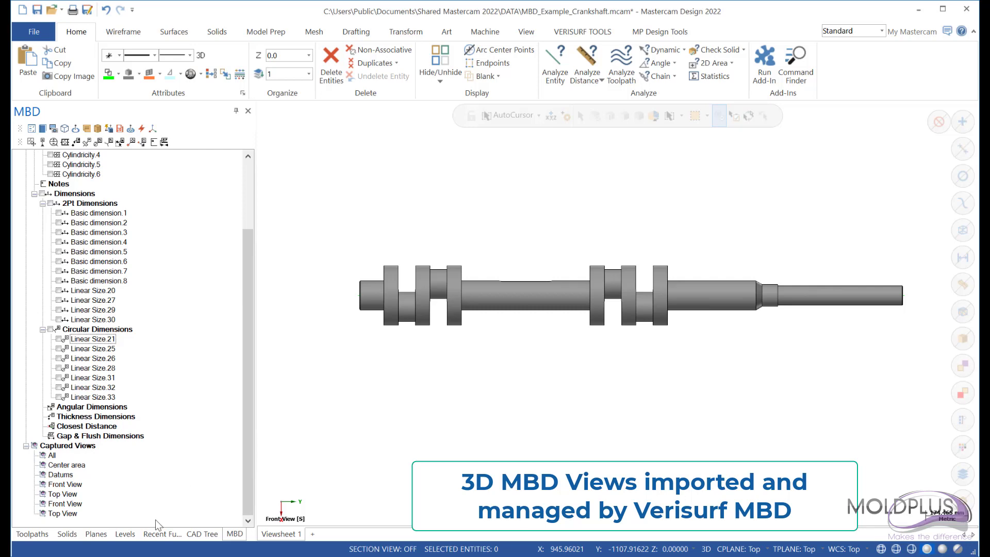
{"action": "left_click", "coordinate": [49, 458]}
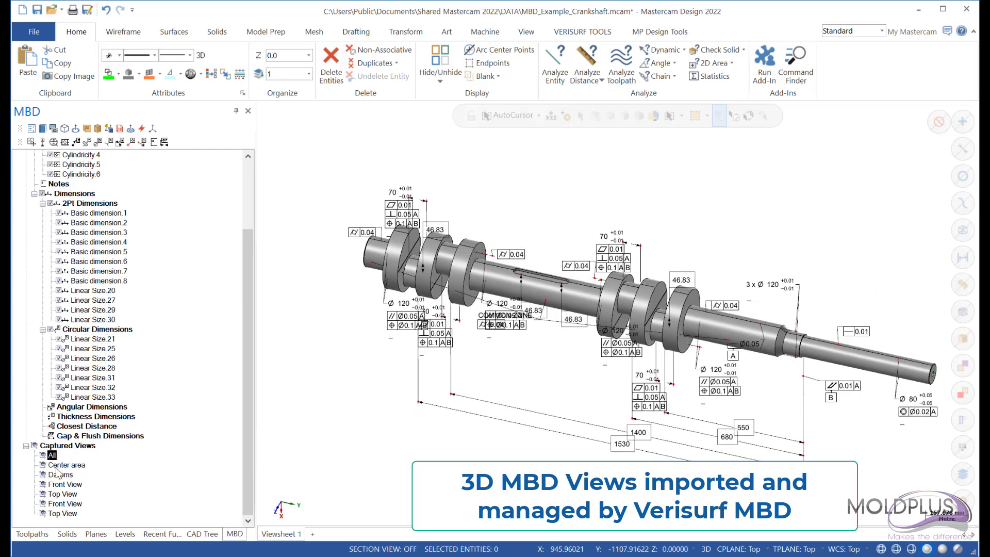
{"action": "left_click", "coordinate": [58, 465]}
{"action": "left_click", "coordinate": [69, 485]}
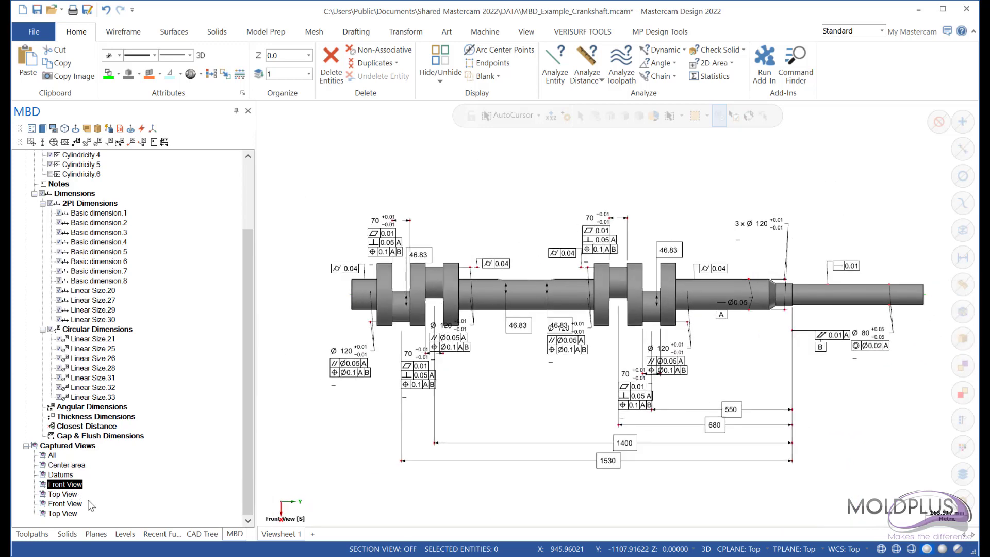
{"action": "left_click", "coordinate": [52, 456]}
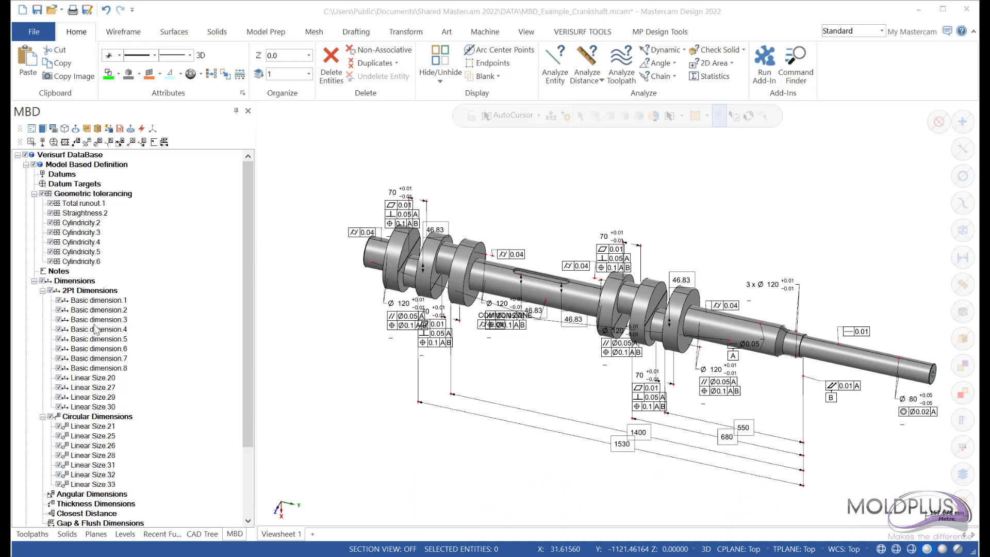
Highlight the geometry associated with the circular dimensions, from Linear Size.21 through Linear Size.26, 28, 31, 32 and 33
{"action": "left_click", "coordinate": [83, 426]}
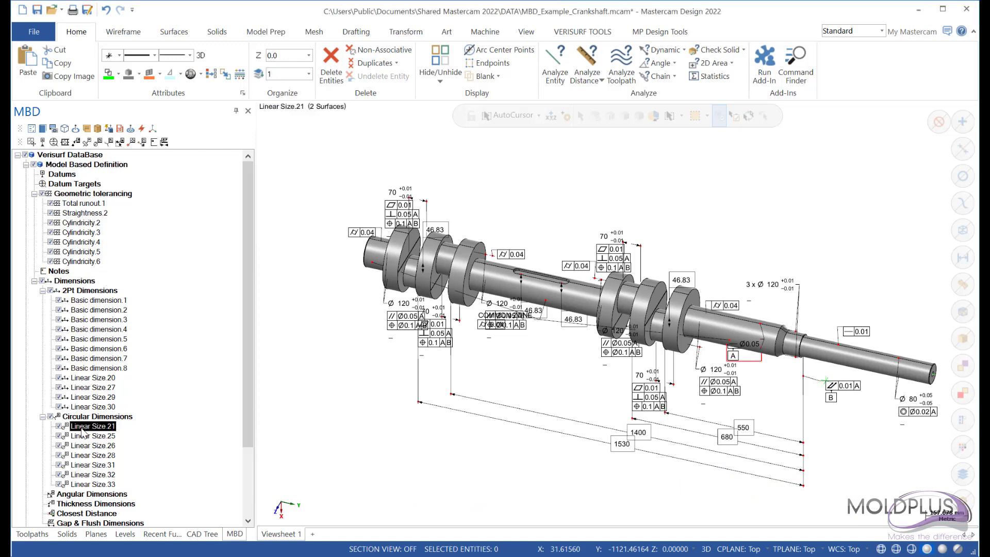
{"action": "right_click", "coordinate": [83, 431]}
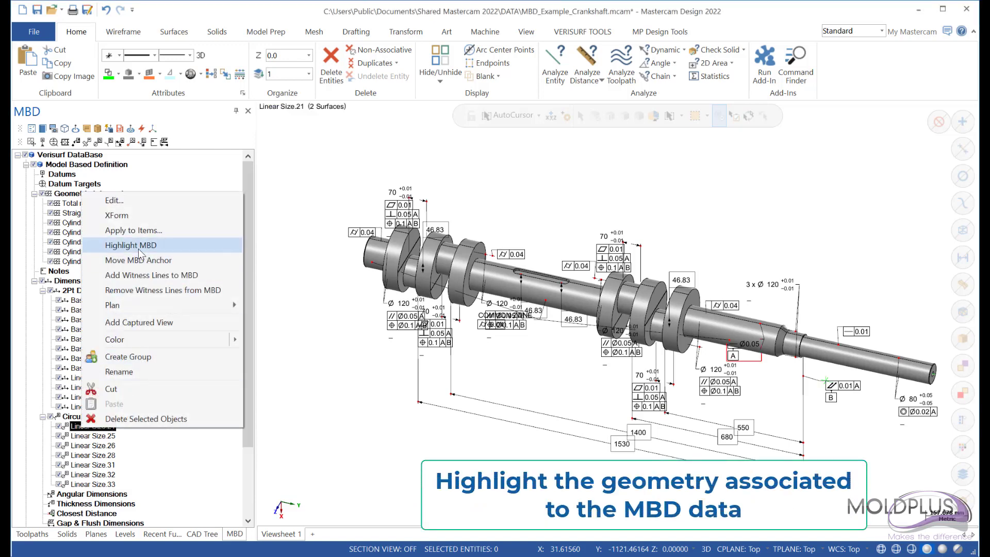
{"action": "left_click", "coordinate": [131, 245]}
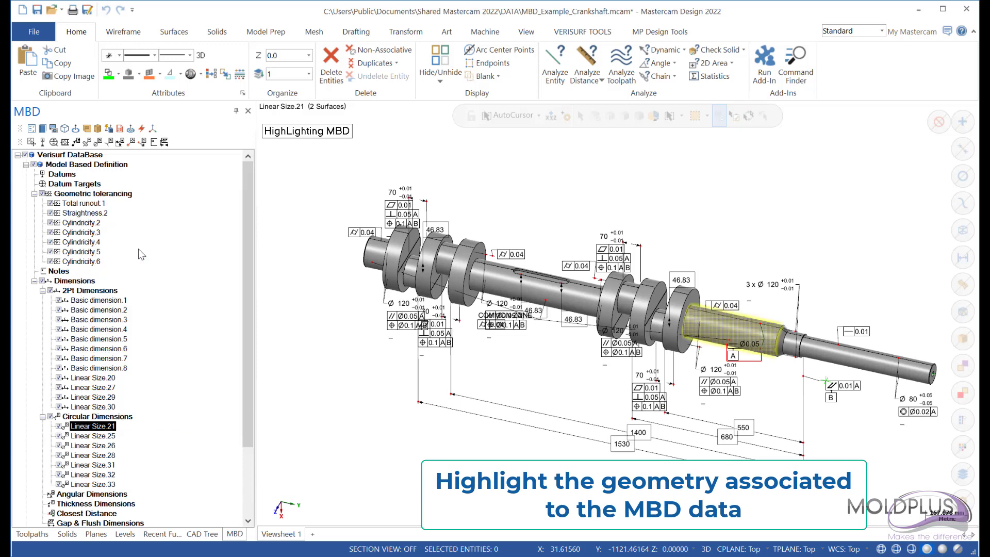
{"action": "left_click", "coordinate": [85, 446]}
{"action": "left_click", "coordinate": [90, 455]}
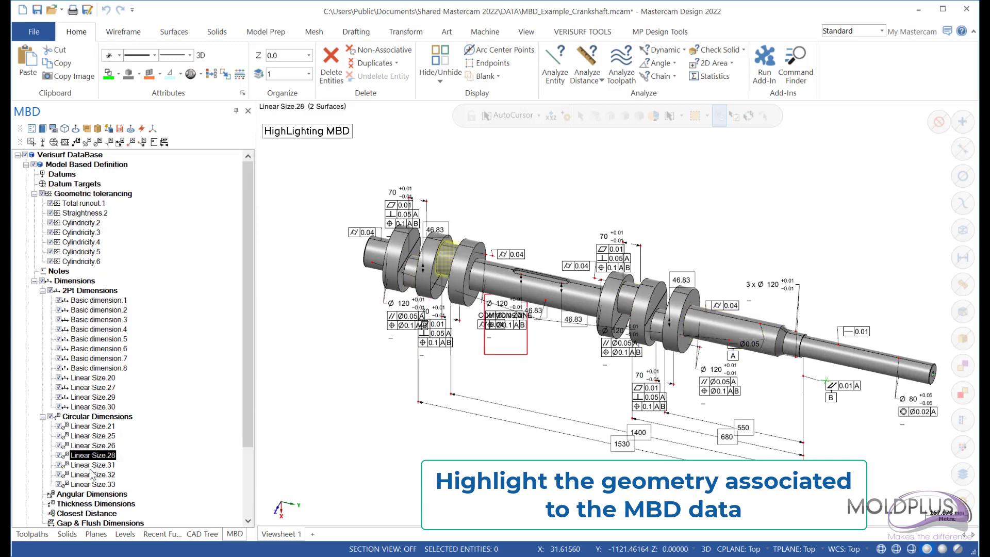
{"action": "left_click", "coordinate": [91, 466]}
{"action": "left_click", "coordinate": [95, 475]}
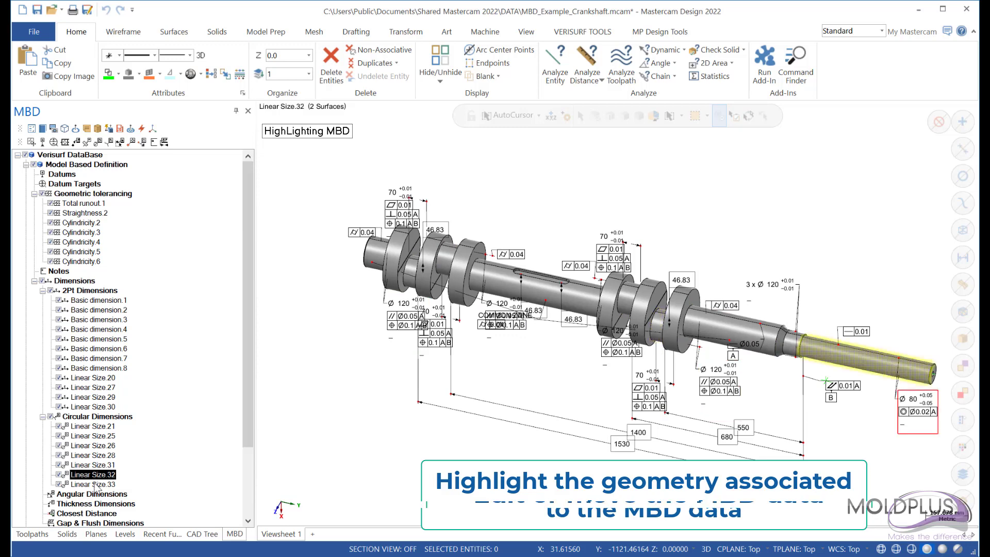
{"action": "left_click", "coordinate": [93, 484]}
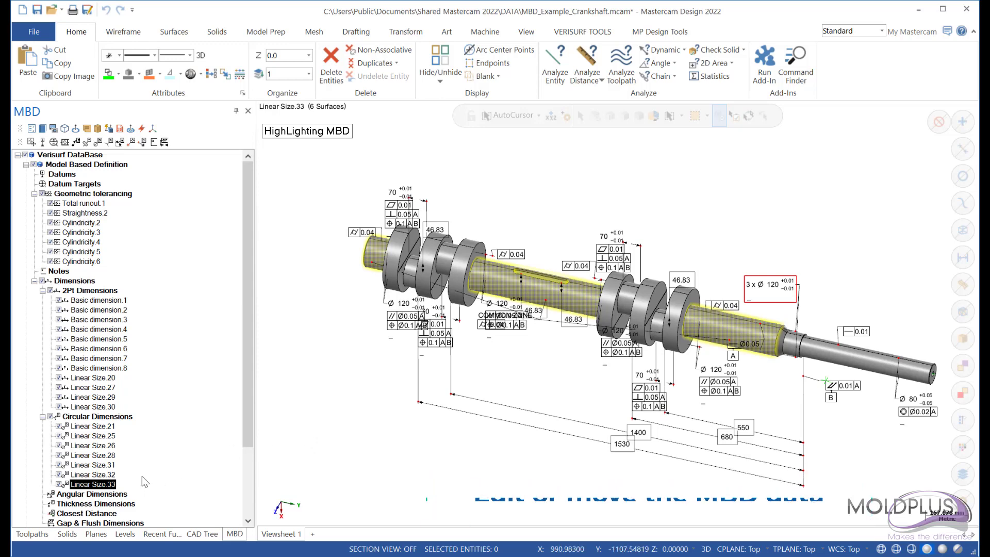
Create a 0.5 surface profile control frame on the shaft's middle section in the captured Front View
{"action": "scroll", "coordinate": [136, 480], "scroll_direction": "down", "scroll_amount": 3}
{"action": "left_click", "coordinate": [65, 485]}
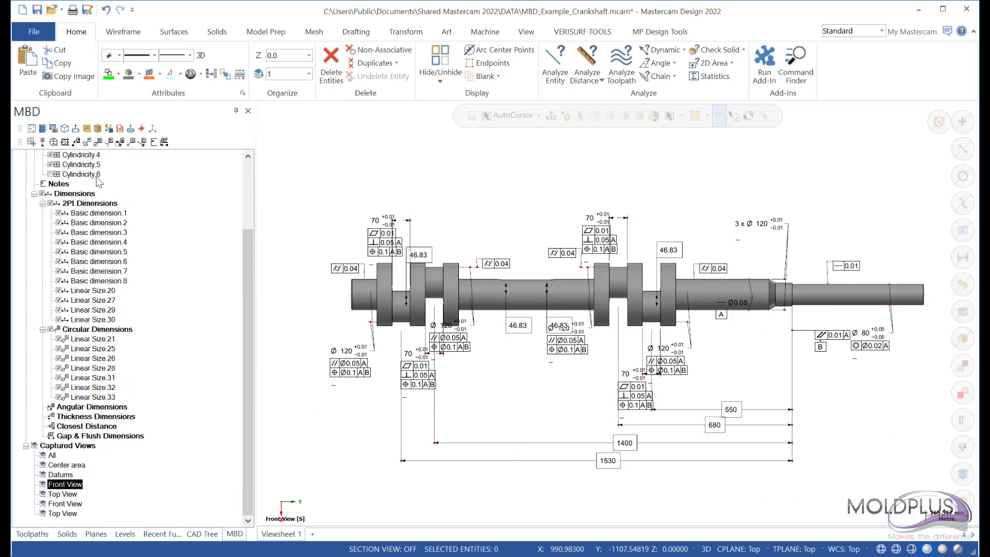
{"action": "left_click", "coordinate": [65, 142]}
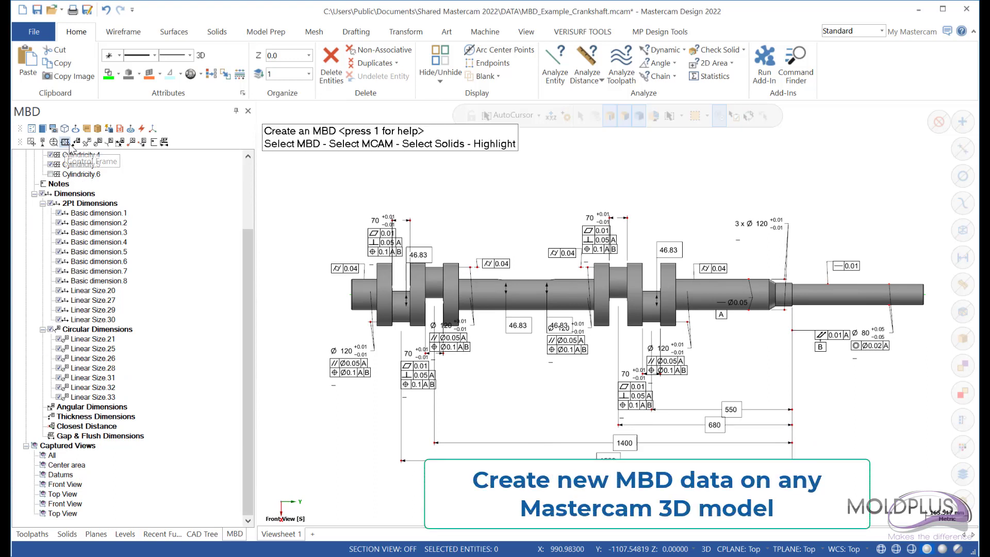
{"action": "left_click", "coordinate": [484, 290]}
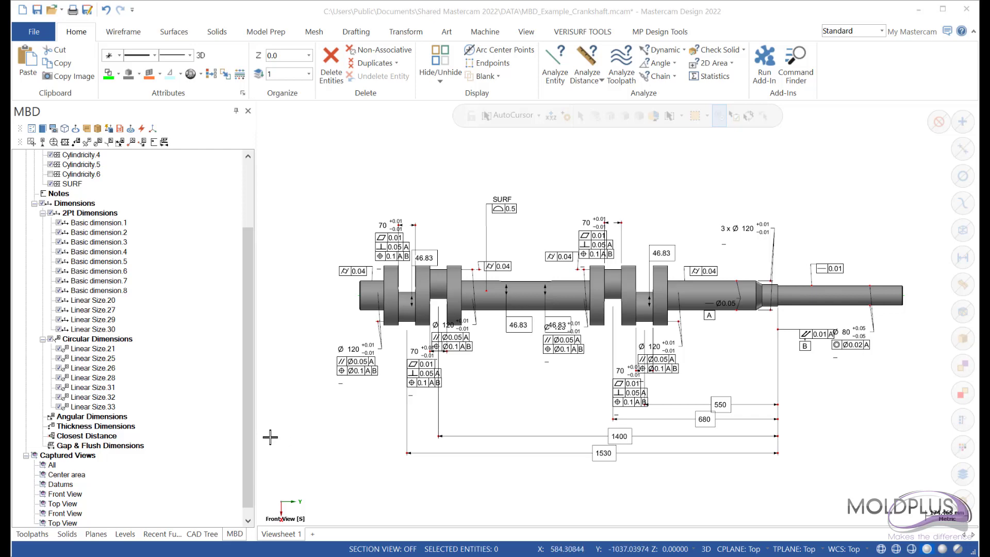
Hide all MBD annotations of the Verisurf DataBase on the model
{"action": "left_click_drag", "start_coordinate": [249, 453], "coordinate": [236, 267]}
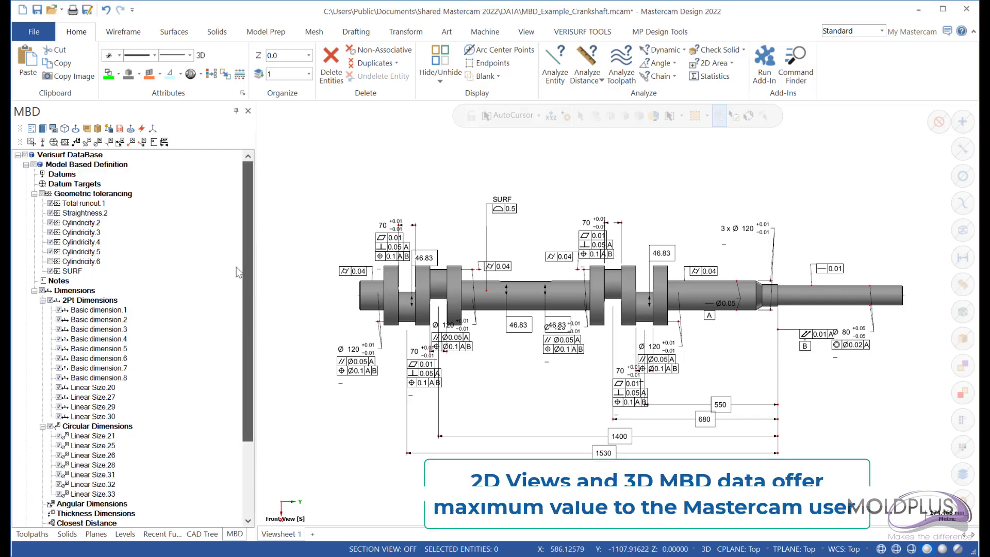
{"action": "left_click", "coordinate": [24, 154]}
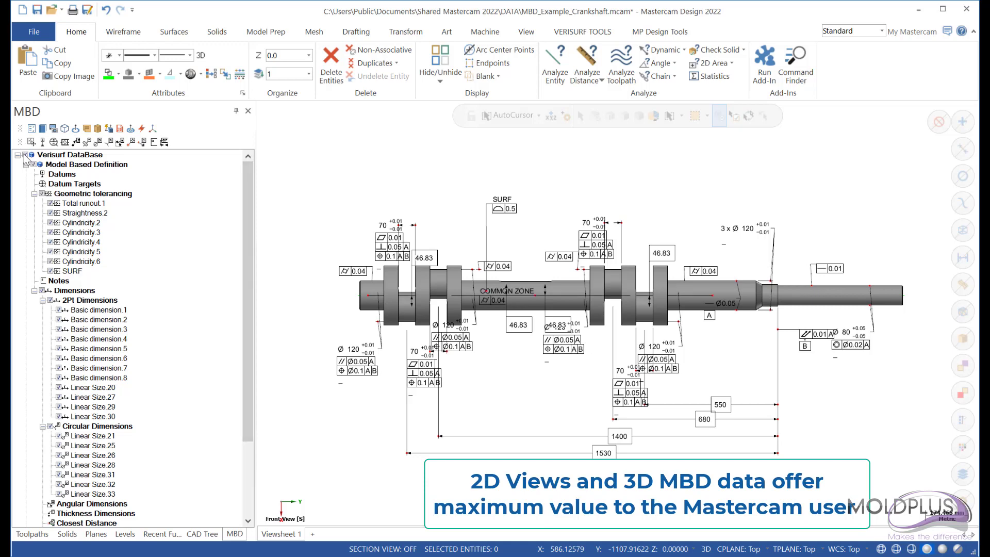
{"action": "left_click", "coordinate": [25, 154]}
Return to the CAD Tree and display the Datums and Front View MBD 2D views
{"action": "left_click", "coordinate": [197, 534]}
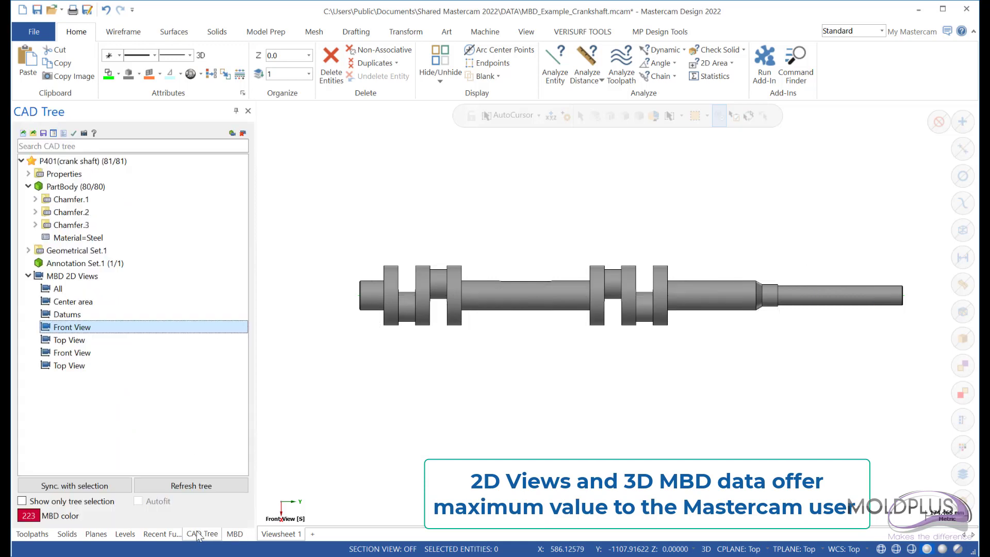
{"action": "left_click", "coordinate": [63, 314]}
{"action": "left_click", "coordinate": [65, 327]}
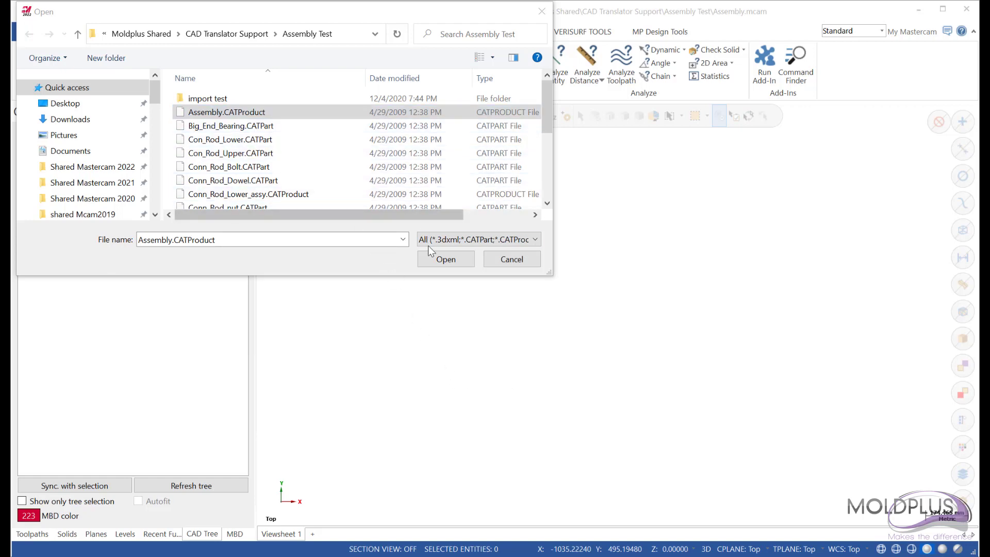
Open Assembly.CATProduct for import and look through its list of parts and subassemblies
{"action": "left_click", "coordinate": [444, 259]}
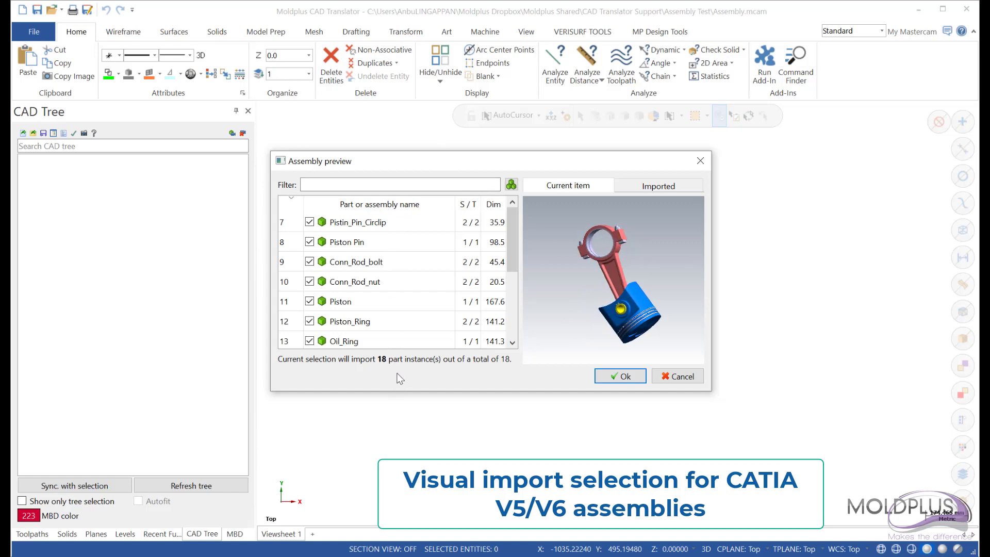
{"action": "scroll", "coordinate": [512, 205], "scroll_direction": "up", "scroll_amount": 2}
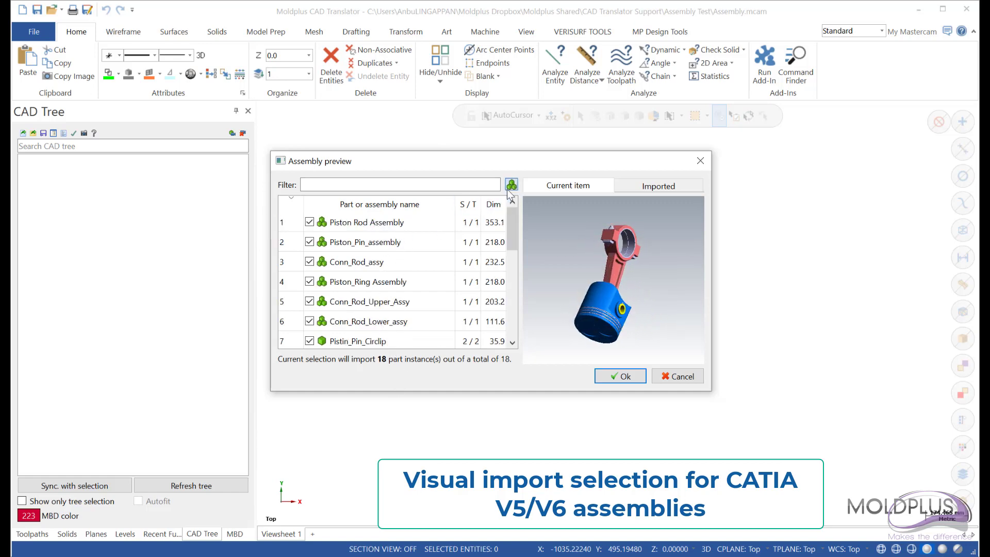
{"action": "scroll", "coordinate": [511, 196], "scroll_direction": "down", "scroll_amount": 2}
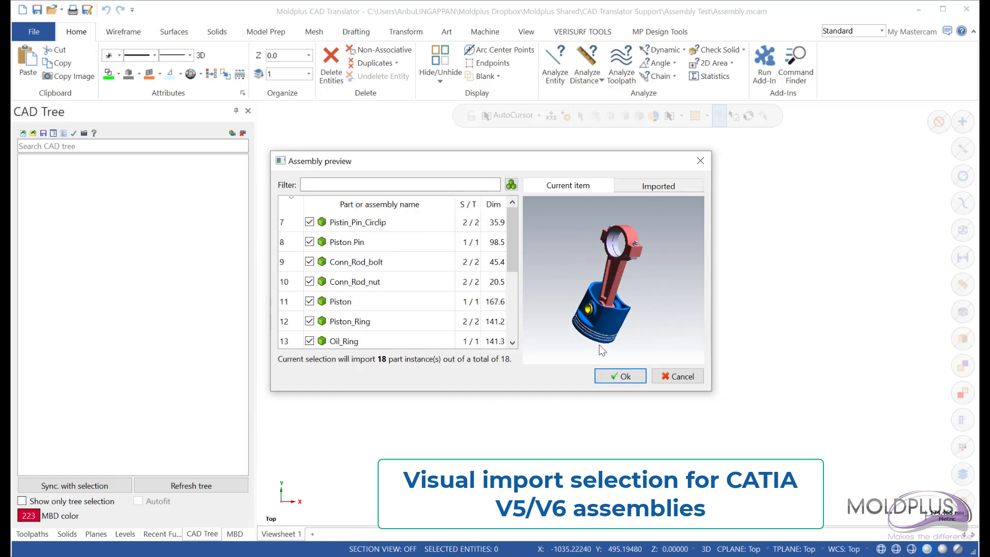
Preview the individual parts from Pistin_Pin_Circlip through Oil_Ring one after another
{"action": "left_click", "coordinate": [345, 224]}
{"action": "left_click", "coordinate": [360, 242]}
{"action": "left_click", "coordinate": [362, 263]}
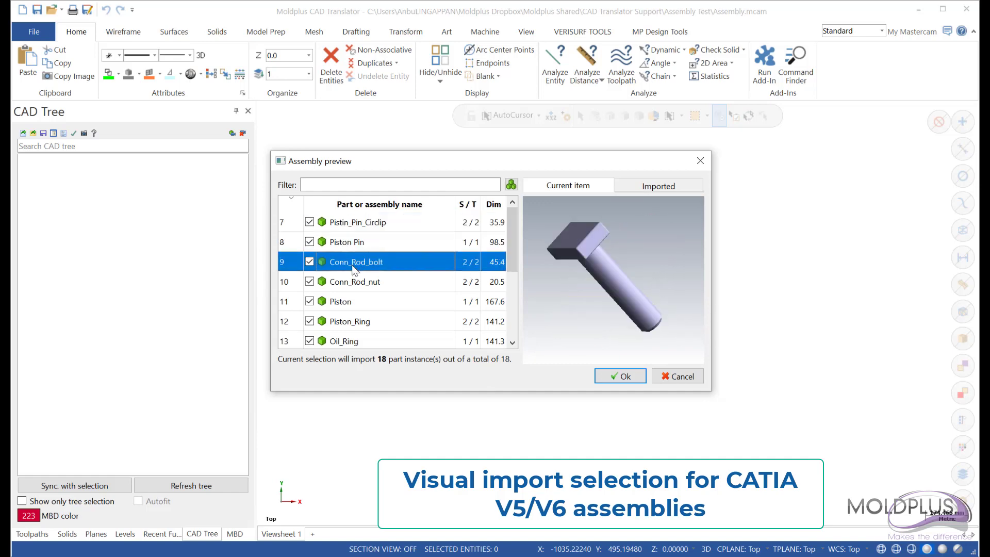
{"action": "left_click", "coordinate": [359, 282]}
{"action": "left_click", "coordinate": [356, 301]}
{"action": "left_click", "coordinate": [356, 321]}
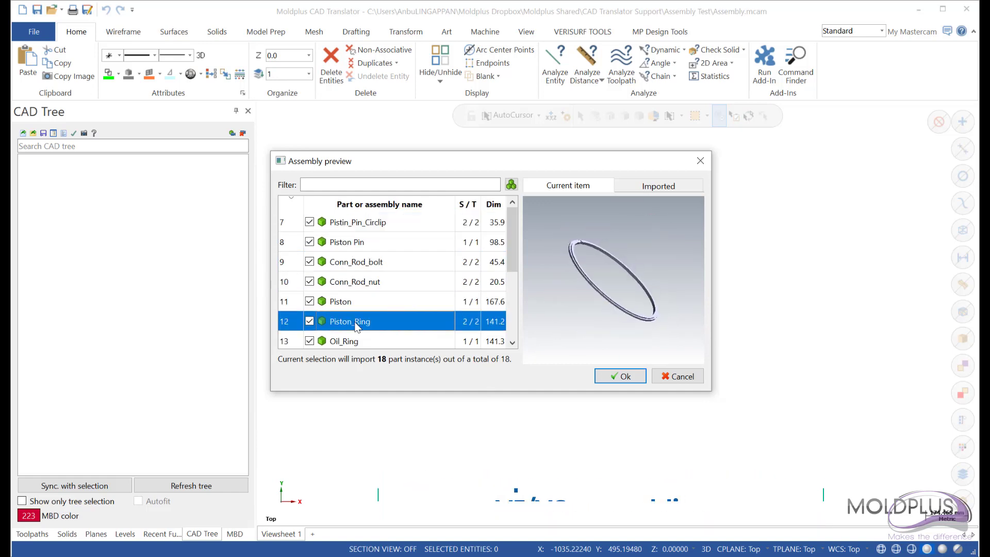
{"action": "left_click", "coordinate": [354, 341]}
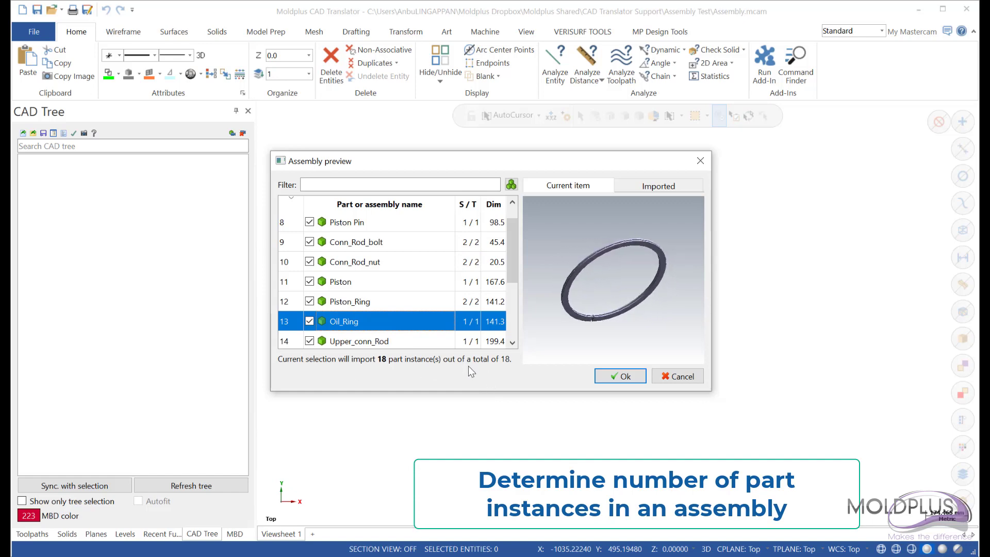
Preview the Piston_Pin_assembly and Piston Rod Assembly as current items
{"action": "scroll", "coordinate": [464, 232], "scroll_direction": "up", "scroll_amount": 2}
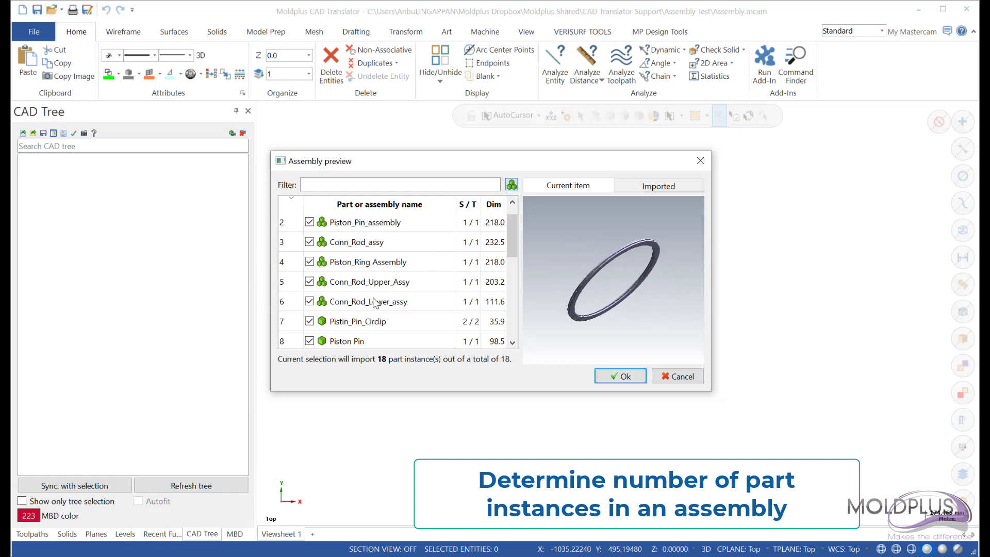
{"action": "left_click", "coordinate": [380, 225]}
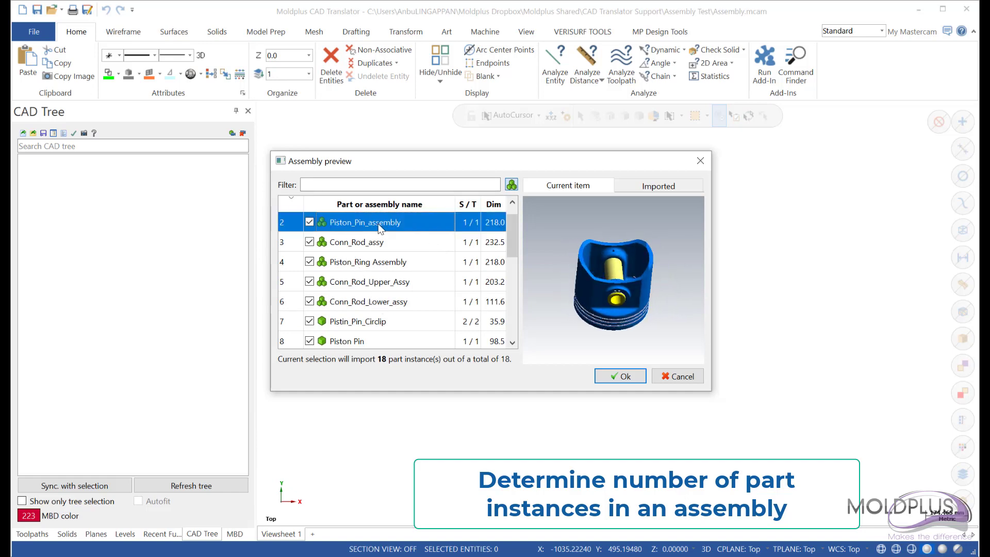
{"action": "scroll", "coordinate": [363, 232], "scroll_direction": "up", "scroll_amount": 1}
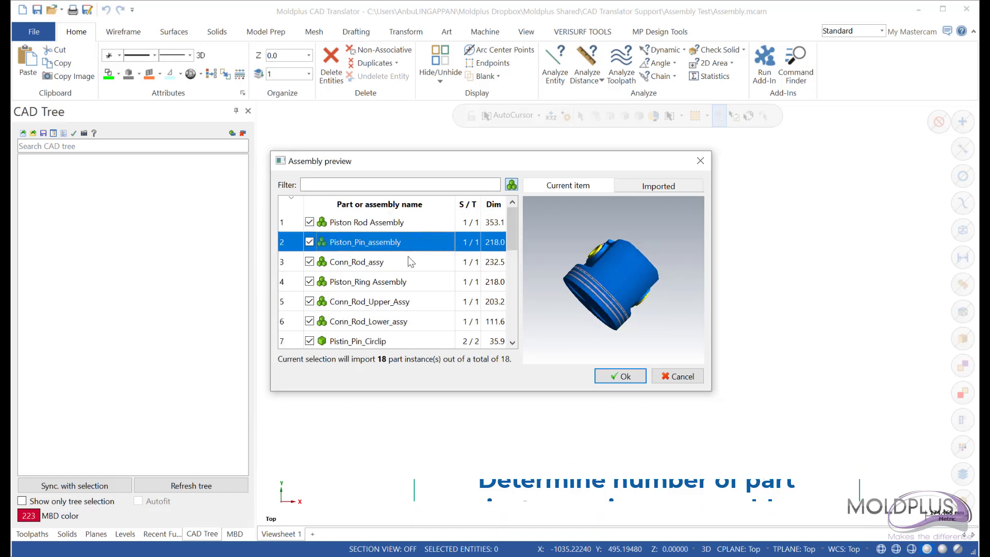
{"action": "left_click", "coordinate": [356, 223]}
{"action": "left_click", "coordinate": [356, 248]}
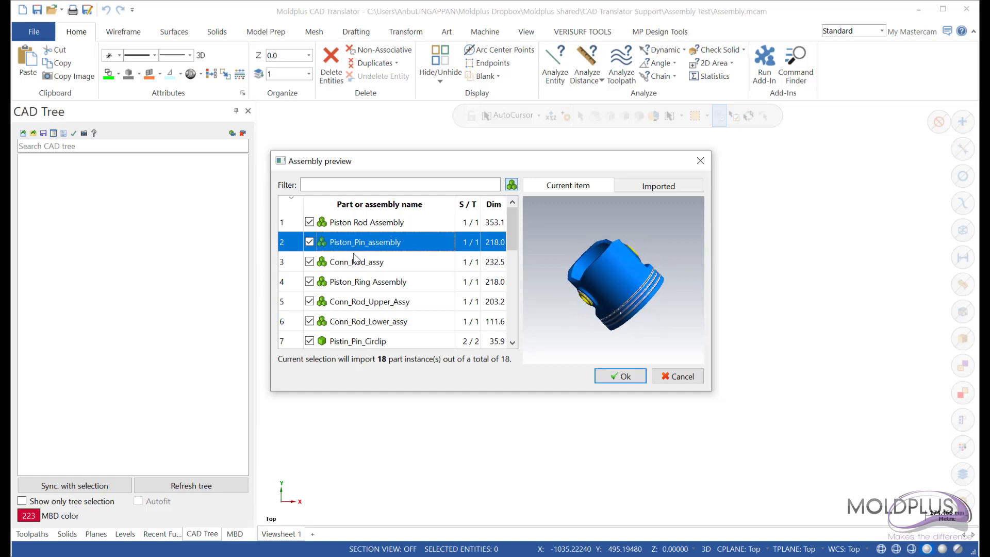
Try excluding Piston_Pin_assembly from the import and compare the preview of the imported components with and without it
{"action": "left_click", "coordinate": [310, 243]}
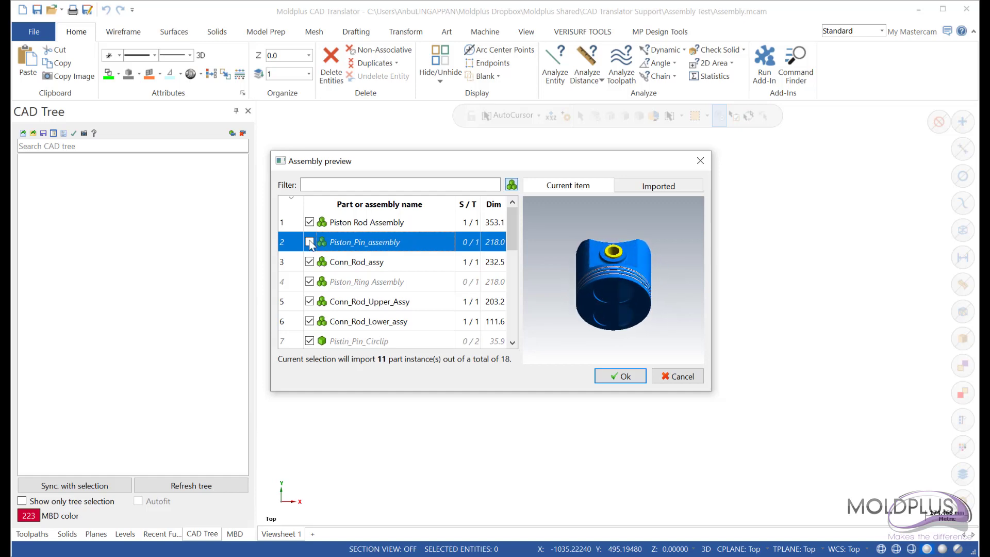
{"action": "left_click", "coordinate": [657, 188]}
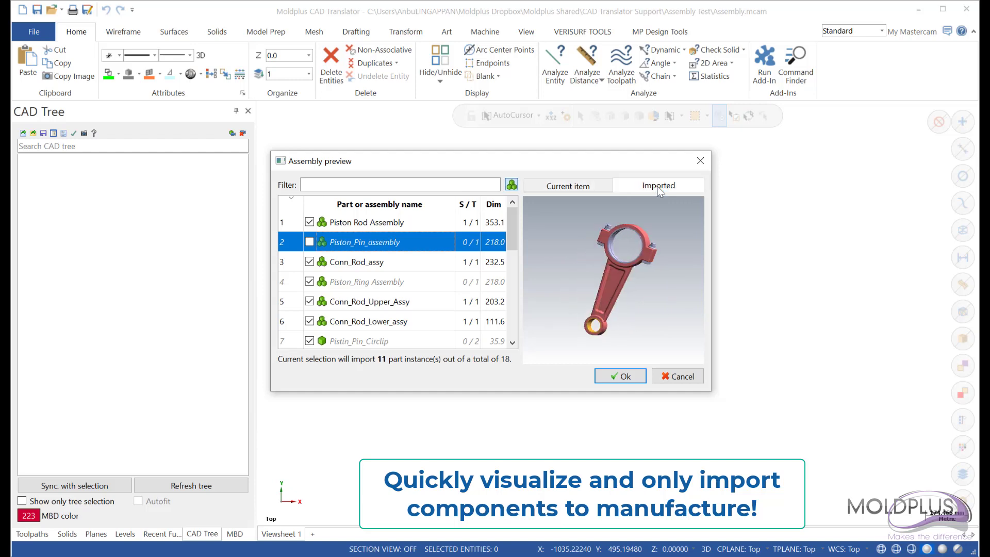
{"action": "left_click", "coordinate": [309, 242]}
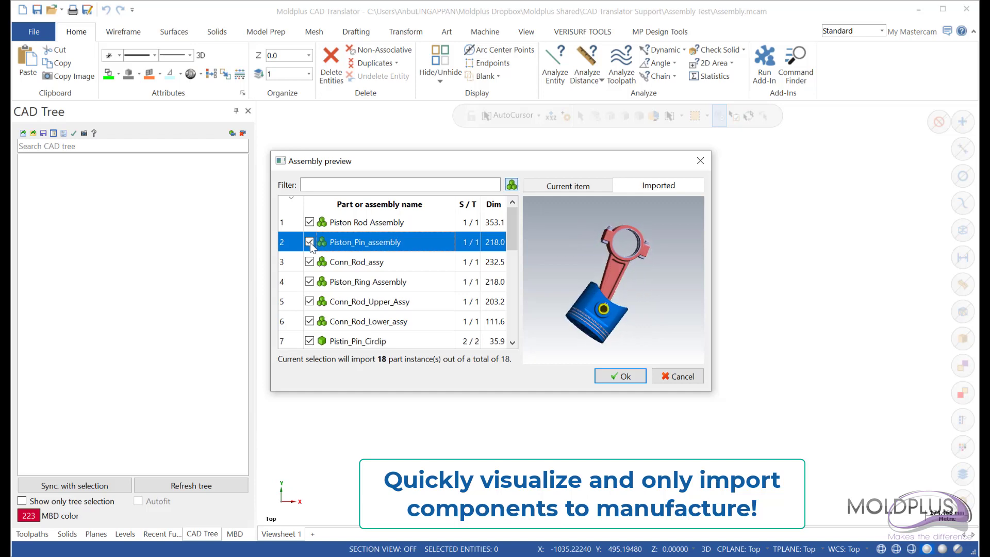
{"action": "left_click", "coordinate": [310, 242]}
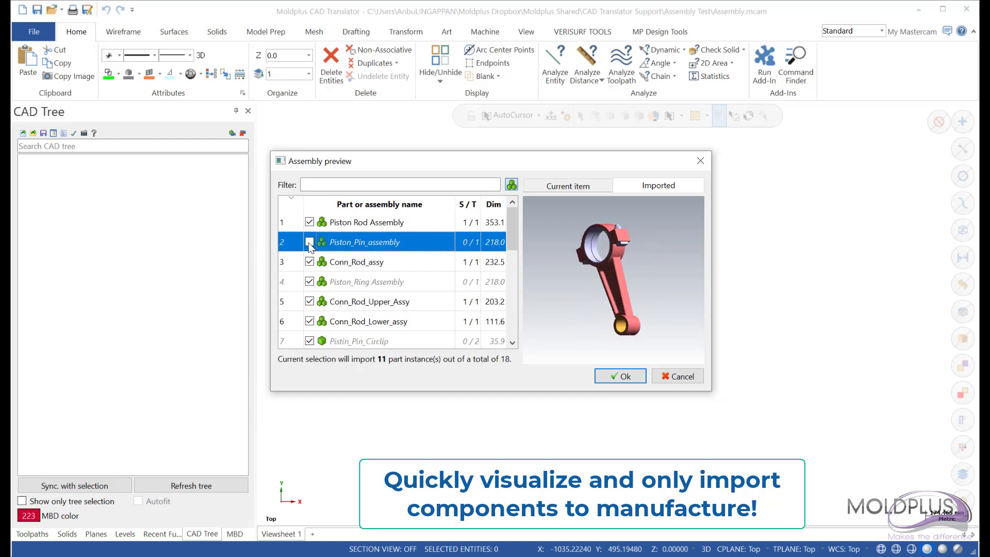
{"action": "left_click", "coordinate": [310, 242]}
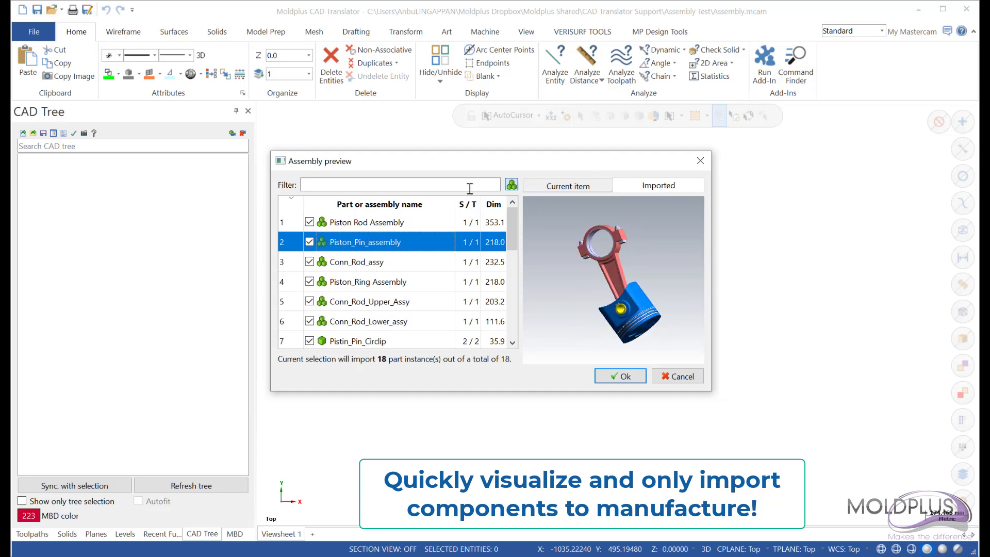
{"action": "left_click", "coordinate": [570, 186]}
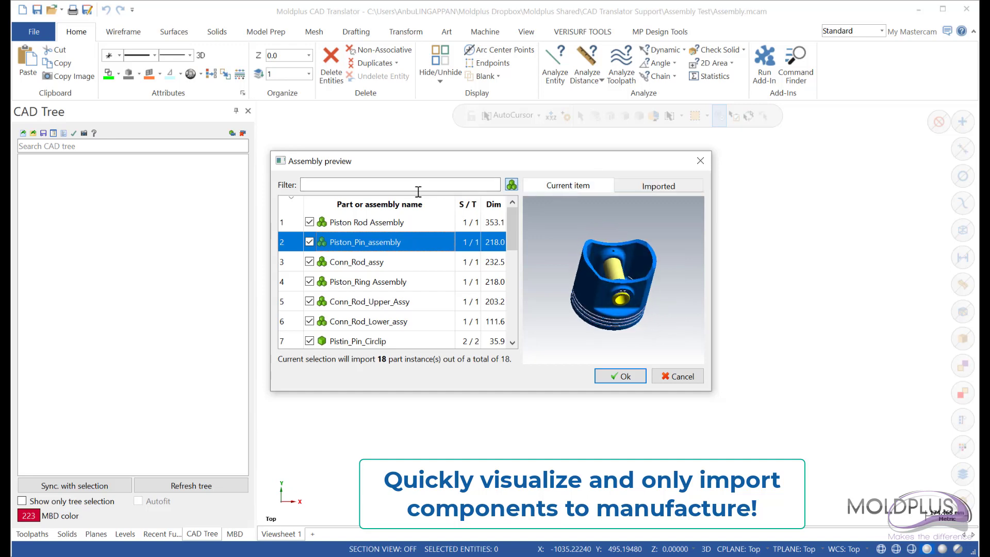
Filter the component list by "bolt" and exclude Conn_Rod_bolt from the import
{"action": "left_click", "coordinate": [402, 184]}
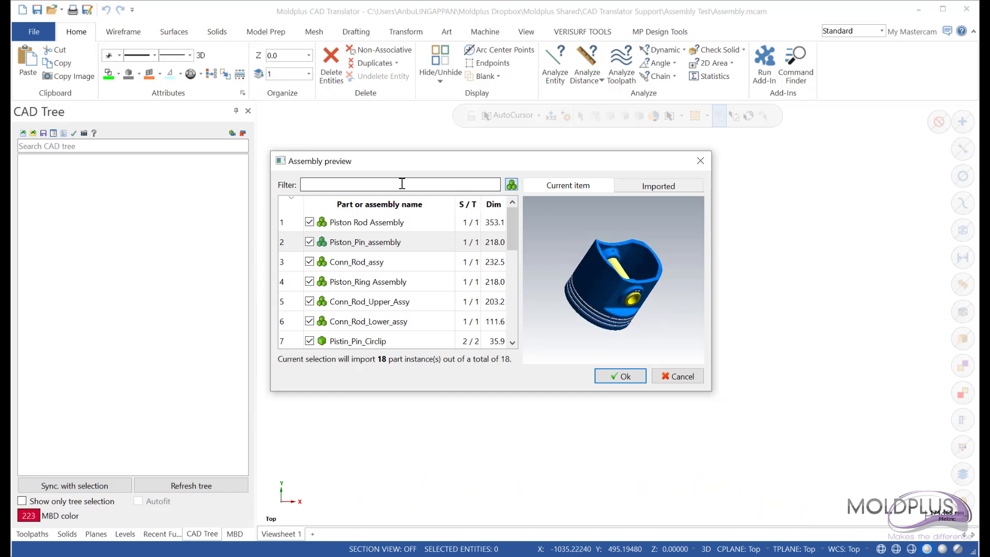
{"action": "type", "text": "bolt"}
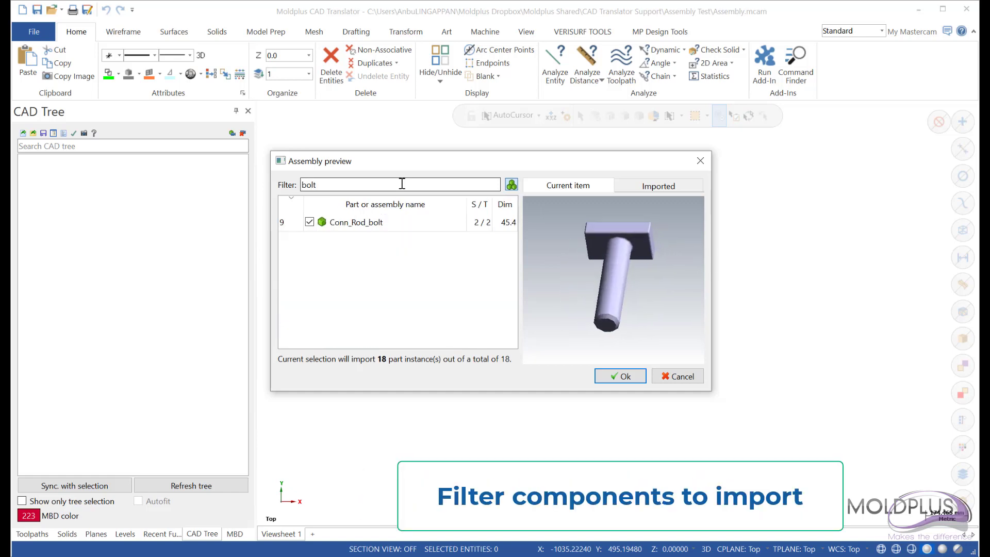
{"action": "left_click", "coordinate": [382, 229]}
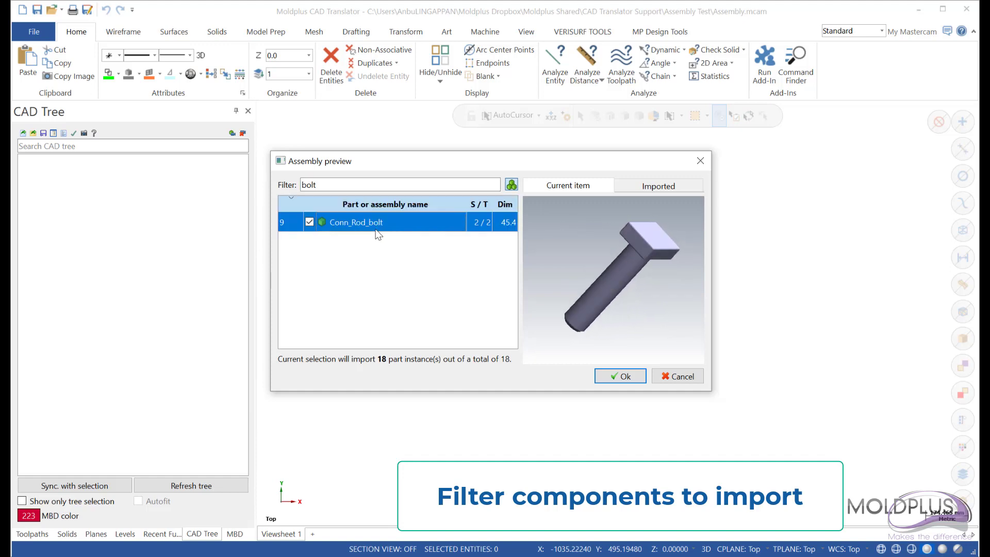
{"action": "left_click", "coordinate": [309, 222]}
Filter the component list by "nut" and exclude Conn_Rod_nut from the import
{"action": "double_click", "coordinate": [326, 185]}
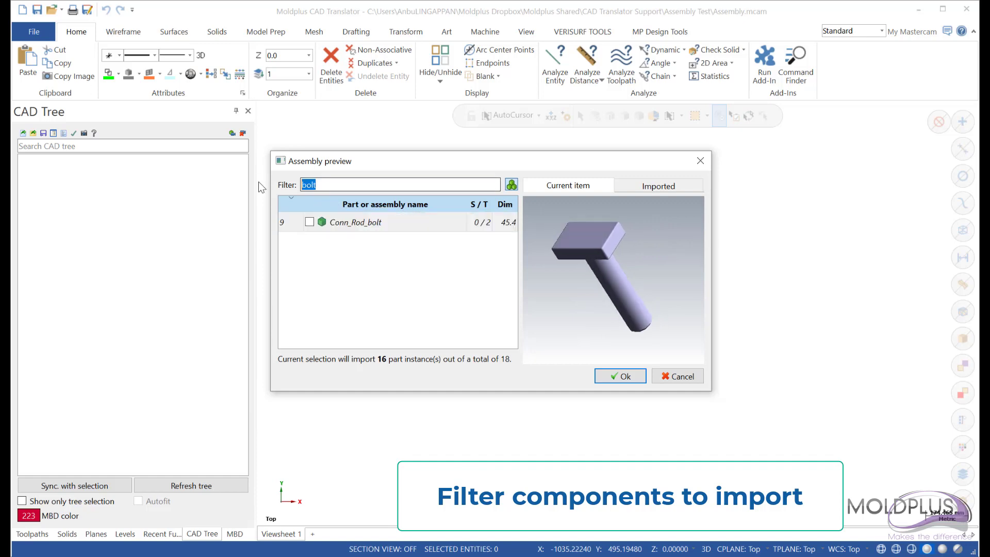
{"action": "type", "text": "nut"}
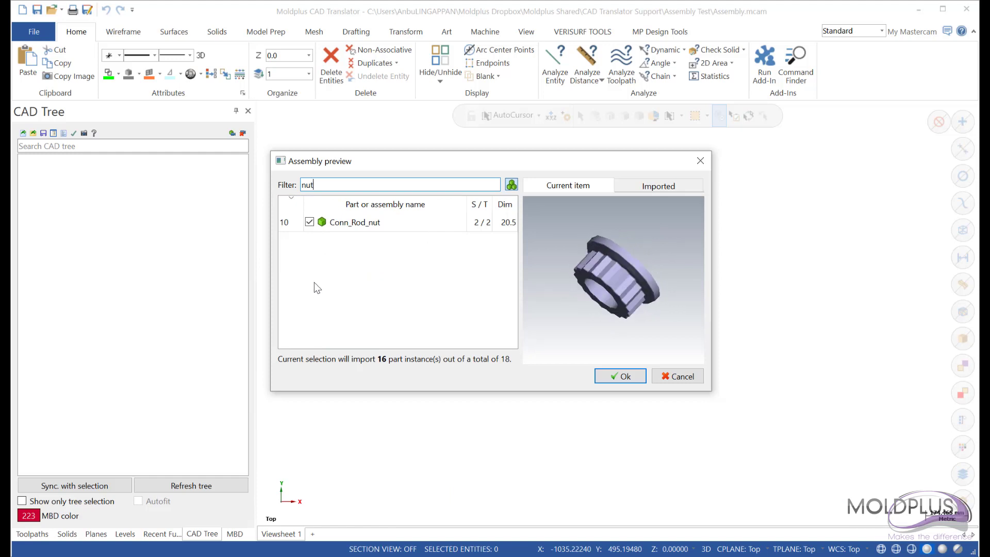
{"action": "left_click", "coordinate": [309, 221]}
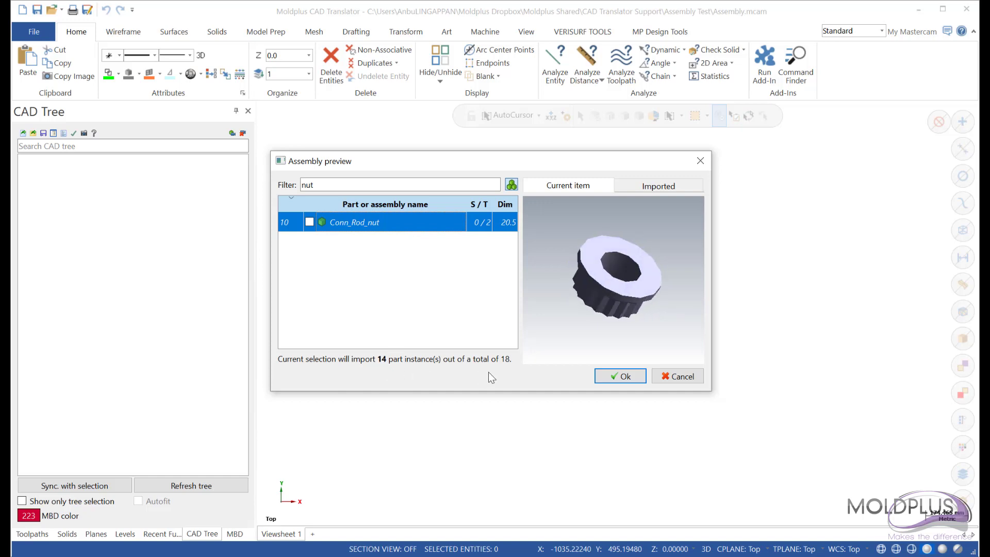
Clear the component filter and import the remaining selected parts of the assembly
{"action": "left_click", "coordinate": [332, 185]}
{"action": "key", "text": "ctrl+a"}
{"action": "key", "text": "BackSpace"}
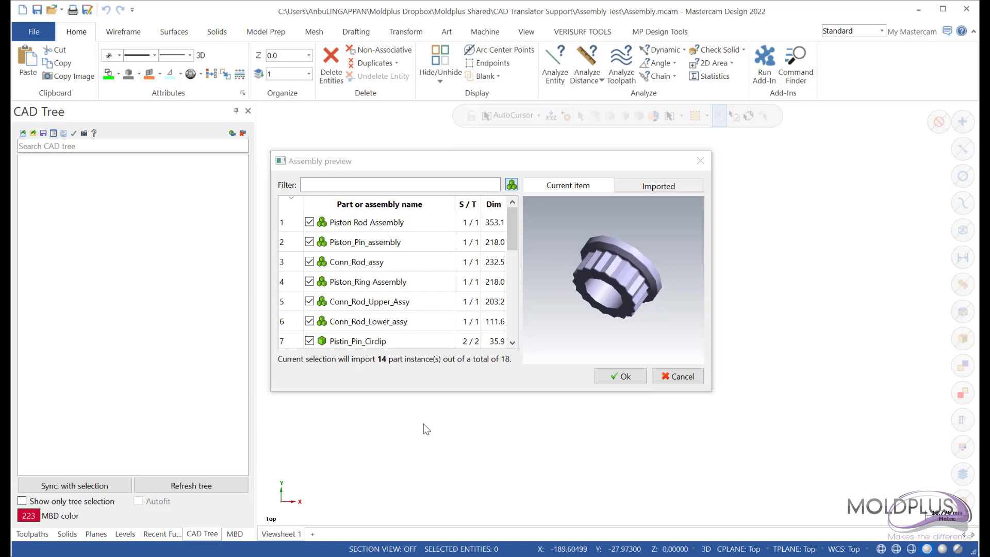
{"action": "left_click", "coordinate": [623, 376]}
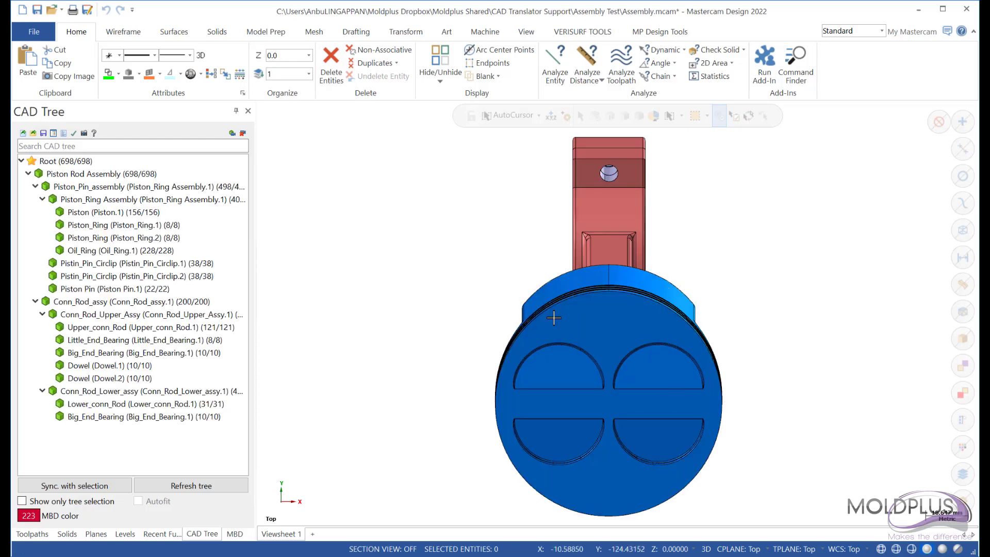
Highlight the geometry of the connecting rod nodes in the CAD Tree, from Lower_conn_Rod up to Conn_Rod_Upper_Assy
{"action": "middle_click_drag", "start_coordinate": [452, 370], "coordinate": [436, 291]}
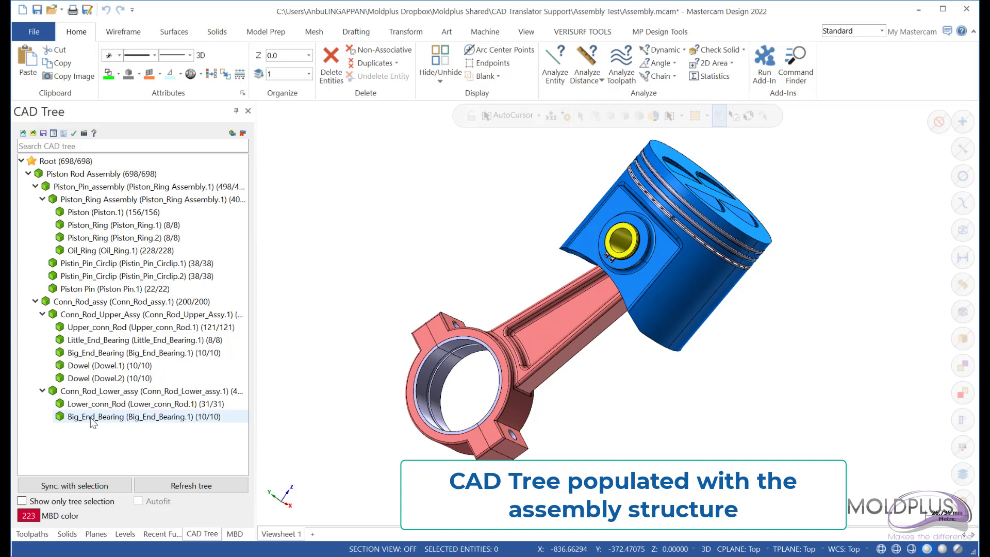
{"action": "left_click", "coordinate": [100, 406]}
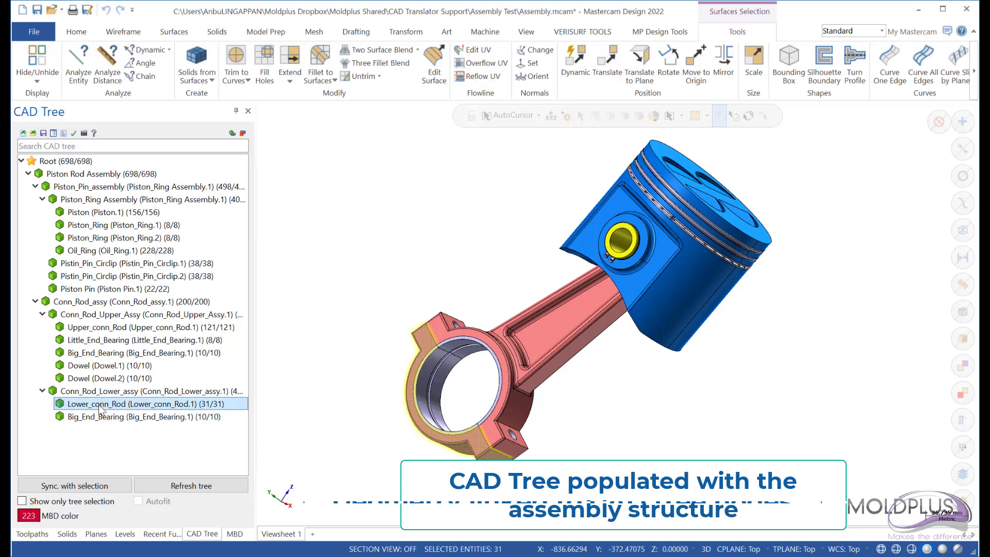
{"action": "left_click", "coordinate": [94, 379]}
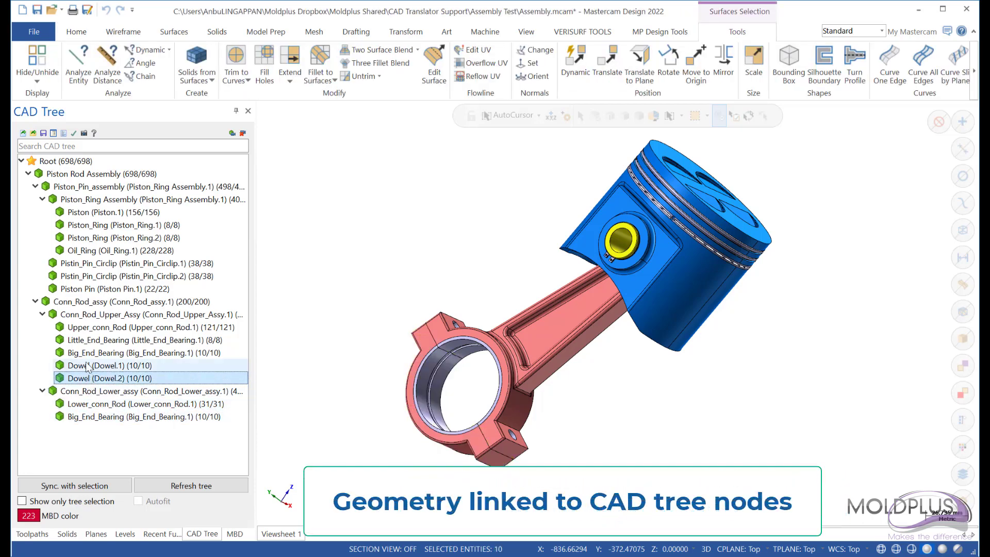
{"action": "left_click", "coordinate": [86, 366]}
{"action": "left_click", "coordinate": [89, 353]}
{"action": "left_click", "coordinate": [90, 342]}
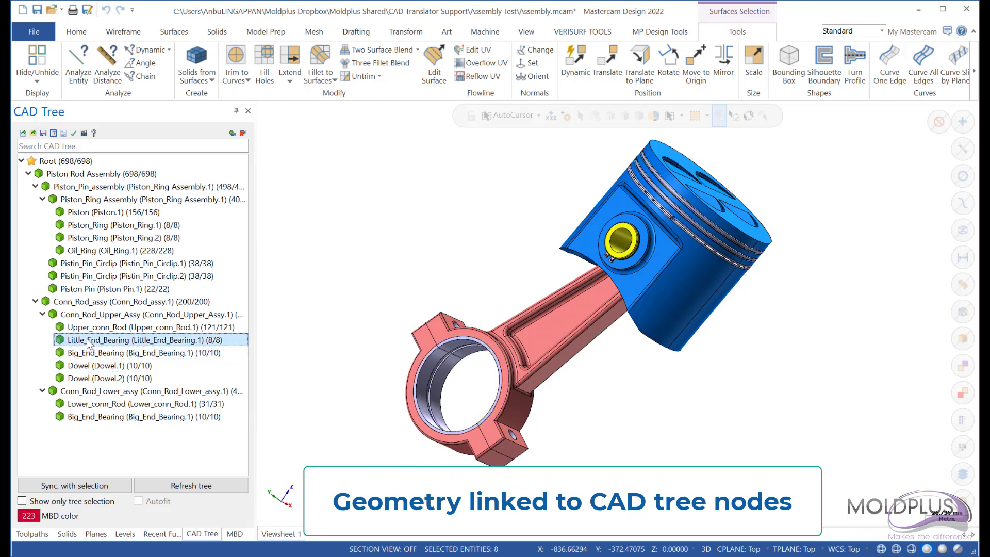
{"action": "left_click", "coordinate": [89, 329]}
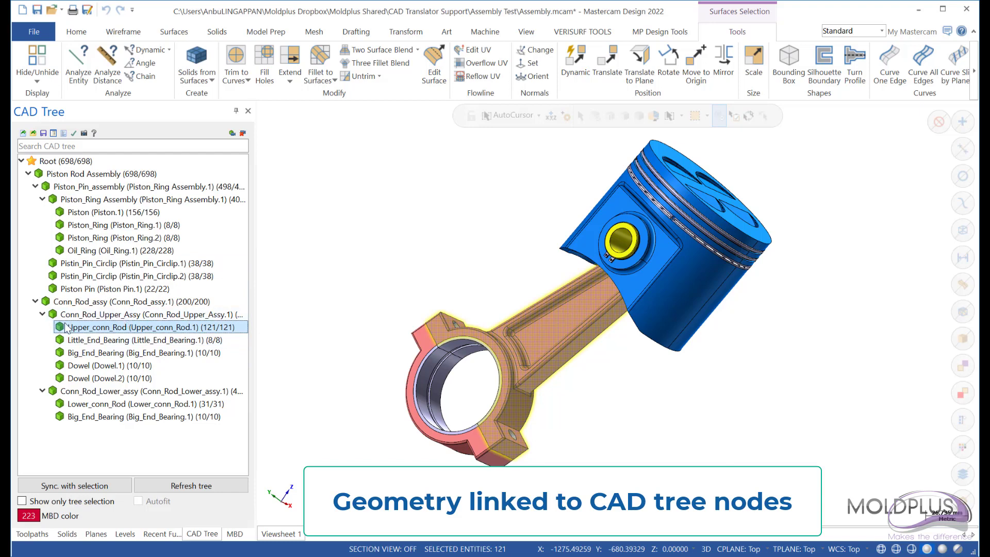
{"action": "left_click", "coordinate": [82, 315]}
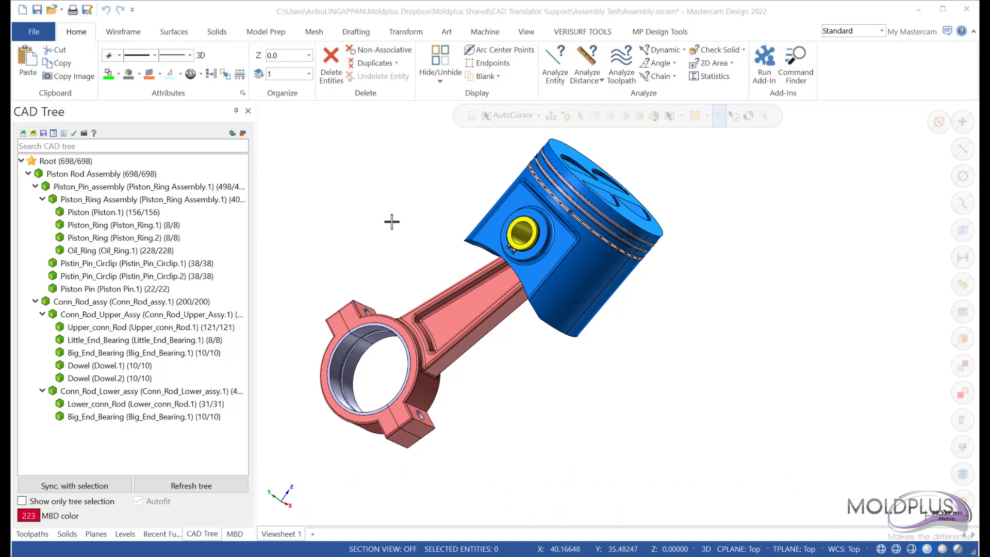
Search the CAD Tree for "dowel", select Conn_Rod_Upper_Assy with its dowels and show only the tree selection
{"action": "left_click", "coordinate": [127, 147]}
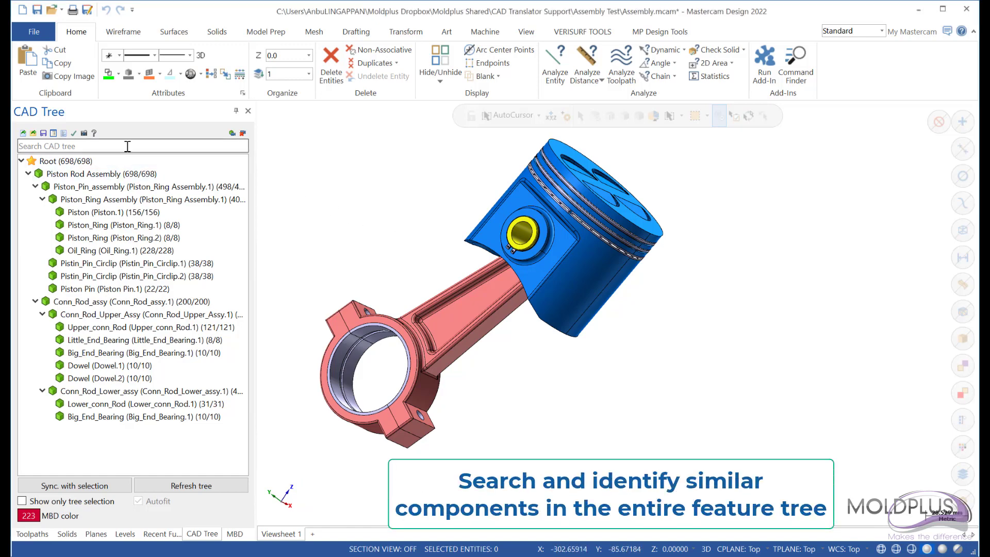
{"action": "type", "text": "dowel"}
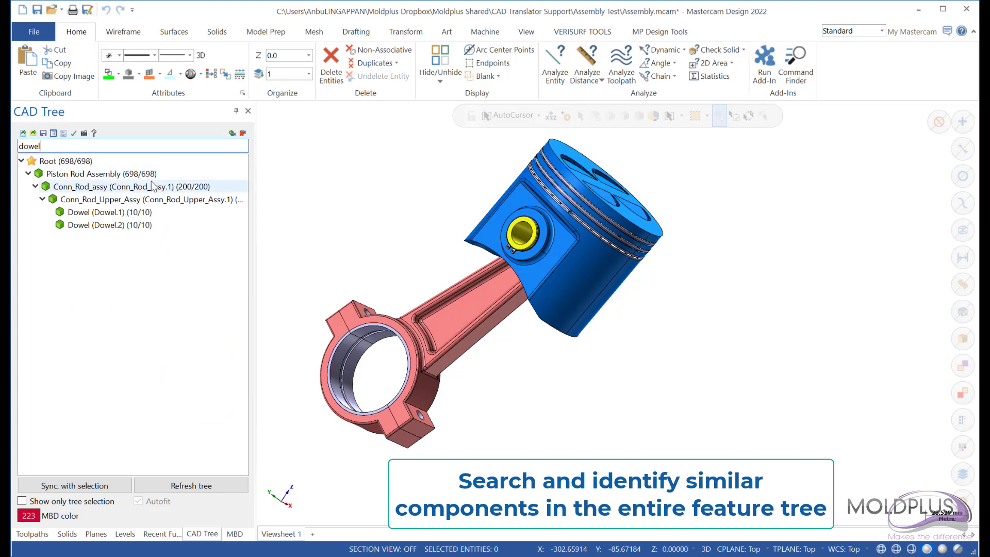
{"action": "left_click", "coordinate": [111, 201]}
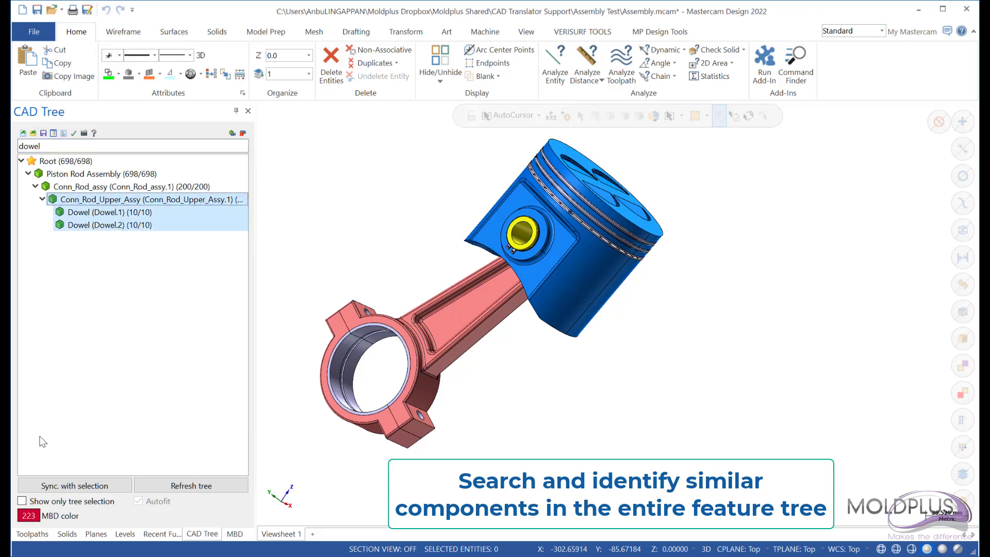
{"action": "left_click", "coordinate": [22, 501]}
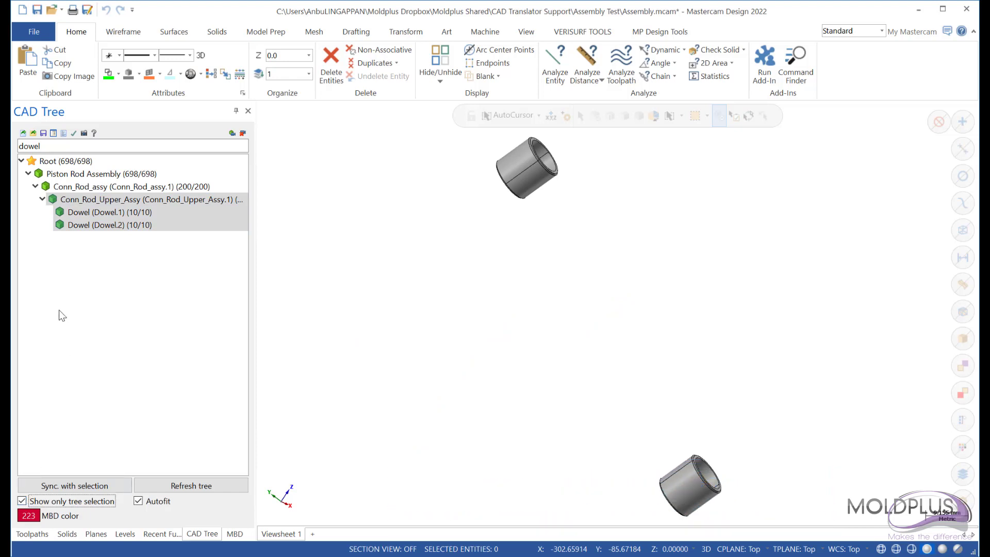
Change the color of the selected Conn_Rod_Upper_Assy and dowel nodes to crimson red
{"action": "right_click", "coordinate": [98, 213]}
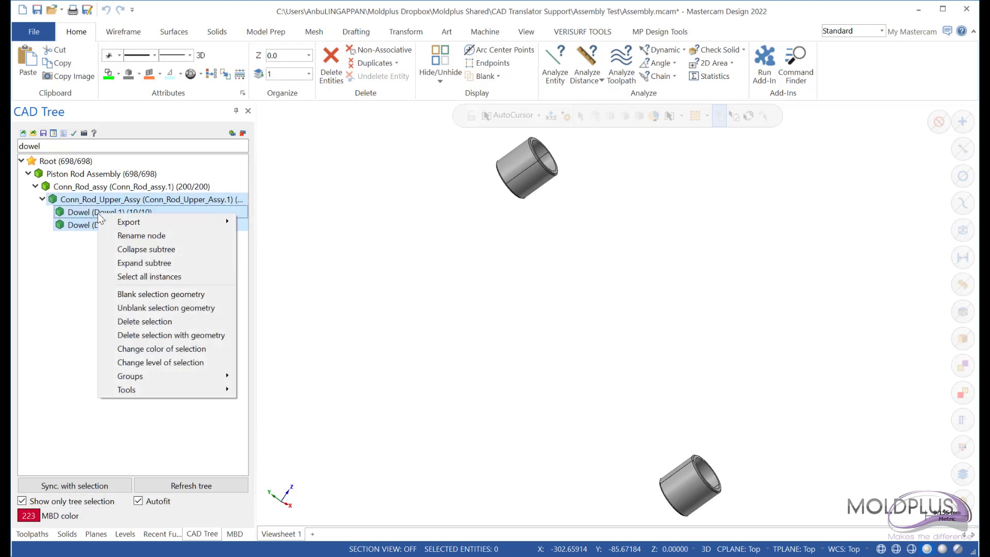
{"action": "mouse_move", "coordinate": [103, 223]}
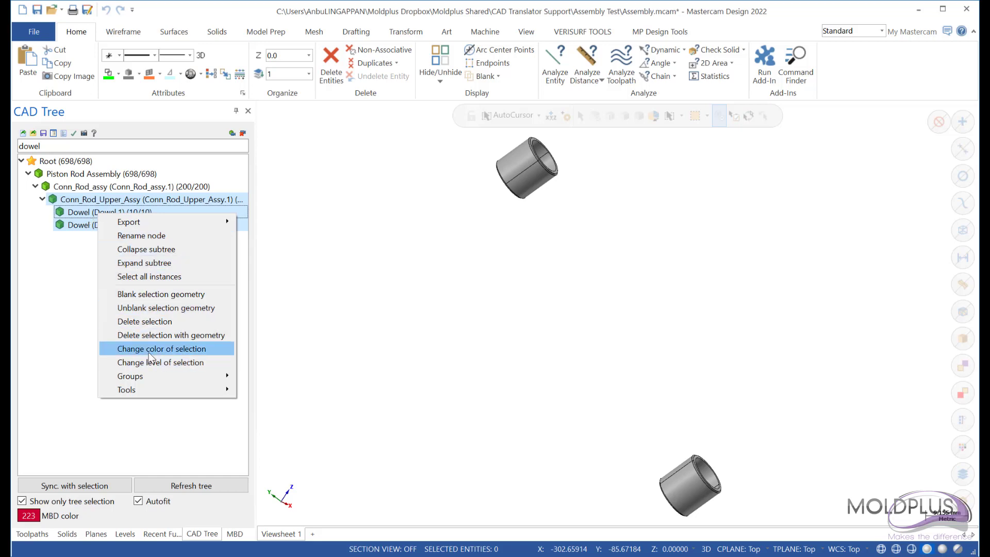
{"action": "left_click", "coordinate": [149, 350]}
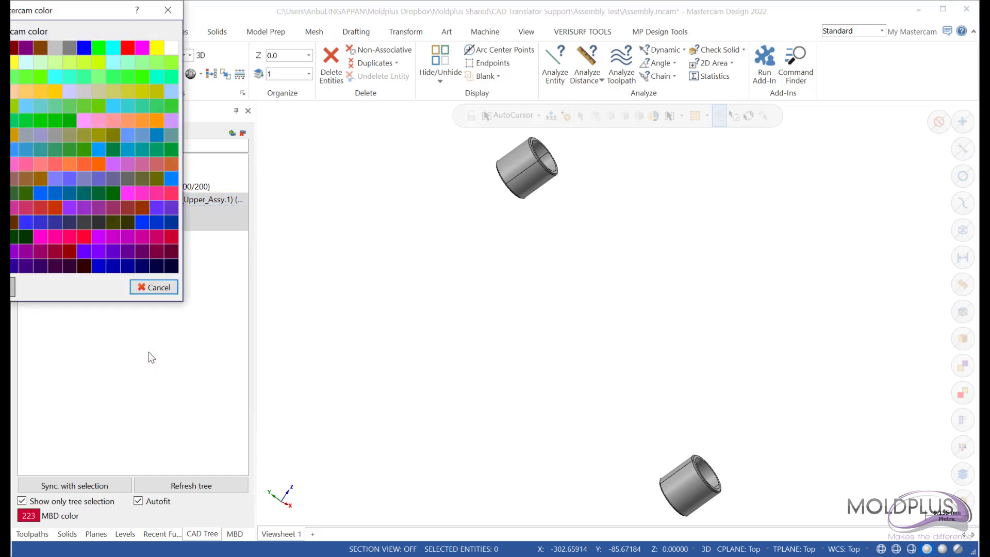
{"action": "left_click", "coordinate": [170, 237]}
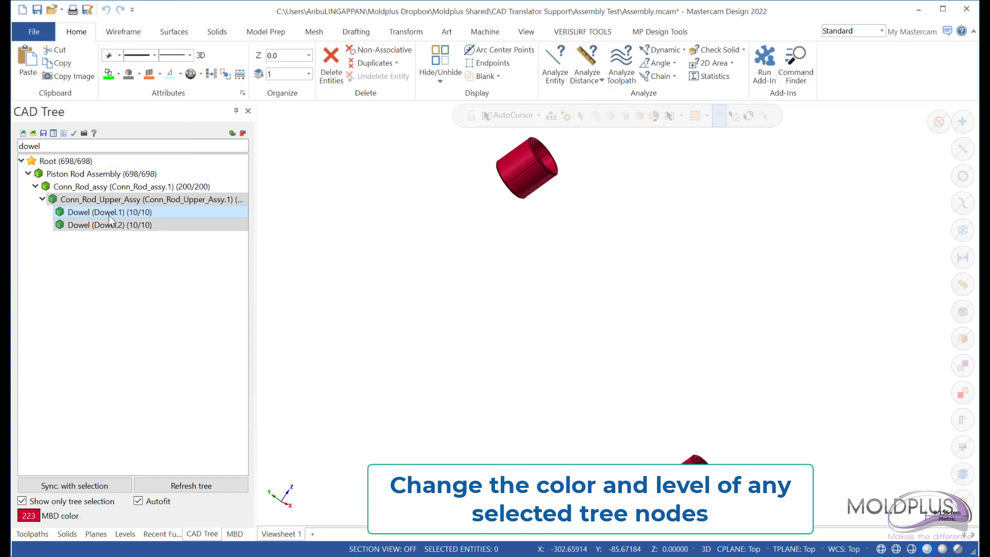
Move the selected dowel geometry to level 1000
{"action": "right_click", "coordinate": [109, 217]}
{"action": "left_click", "coordinate": [187, 365]}
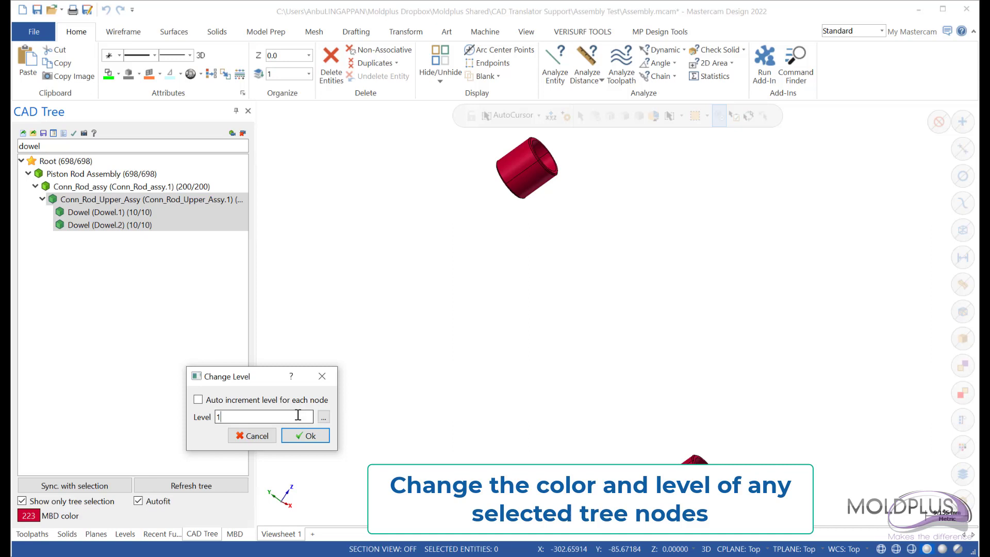
{"action": "type", "text": "000"}
{"action": "left_click", "coordinate": [309, 435]}
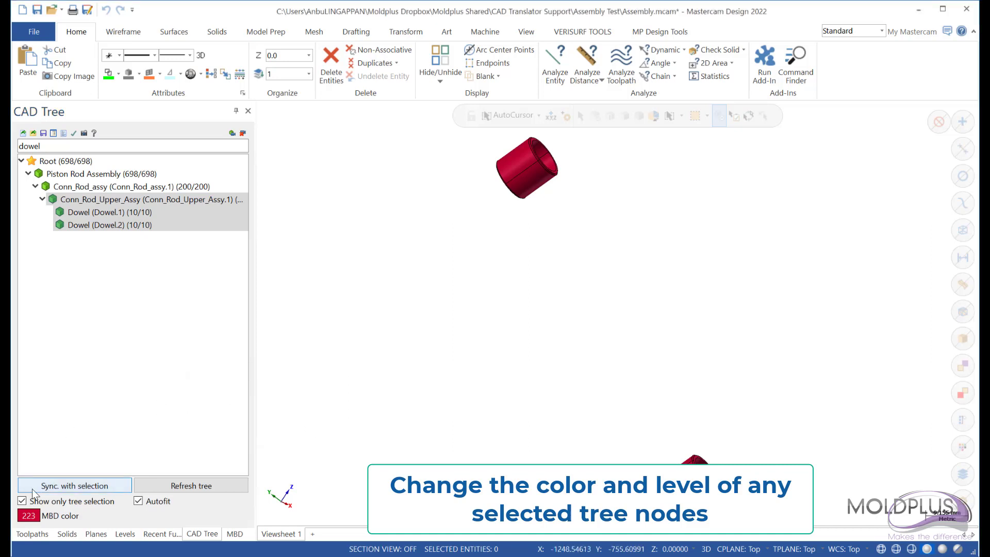
Stop showing only the tree selection and clear the "dowel" search to restore the full CAD Tree
{"action": "left_click", "coordinate": [21, 501]}
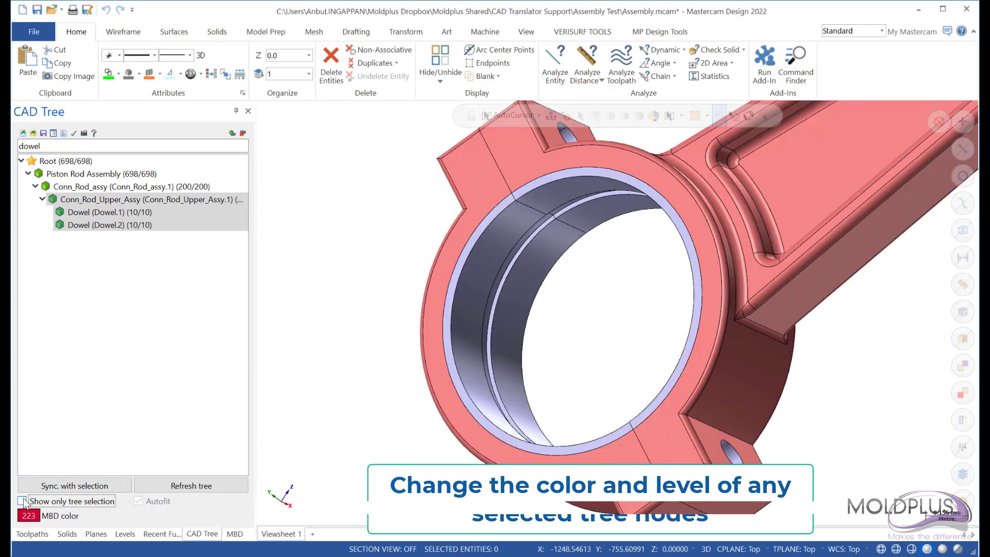
{"action": "double_click", "coordinate": [29, 146]}
{"action": "key", "text": "BackSpace"}
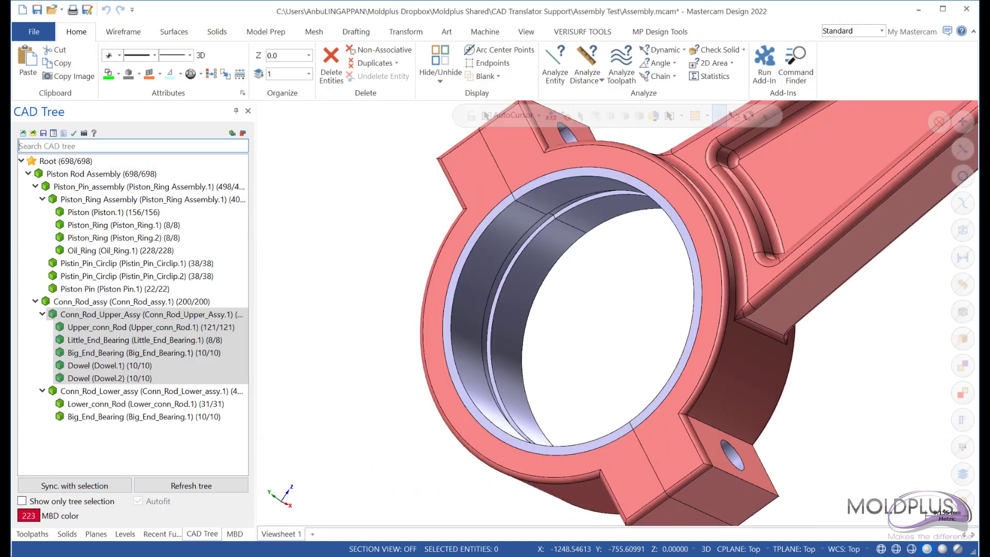
Select all instances of the Piston_Ring part in the CAD Tree
{"action": "left_click", "coordinate": [101, 227]}
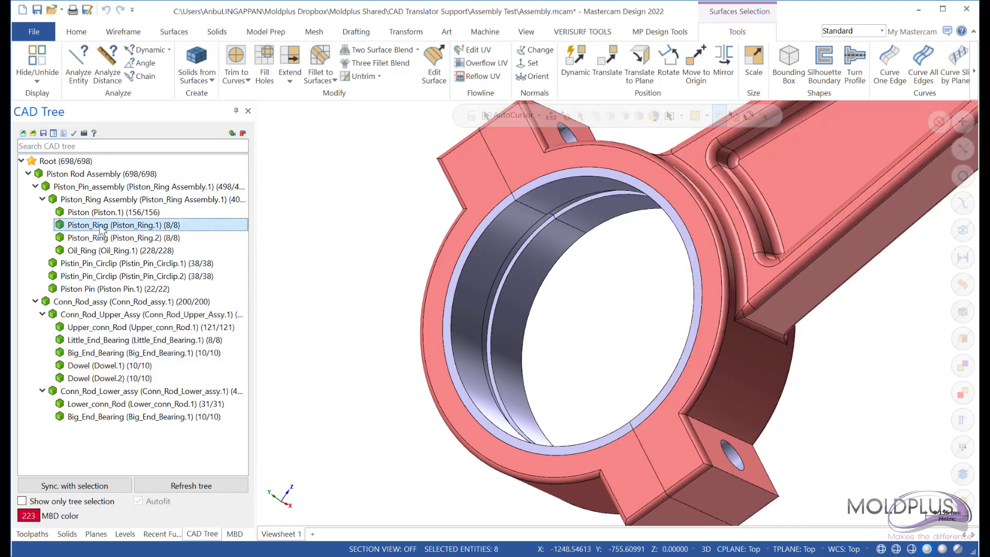
{"action": "right_click", "coordinate": [101, 228]}
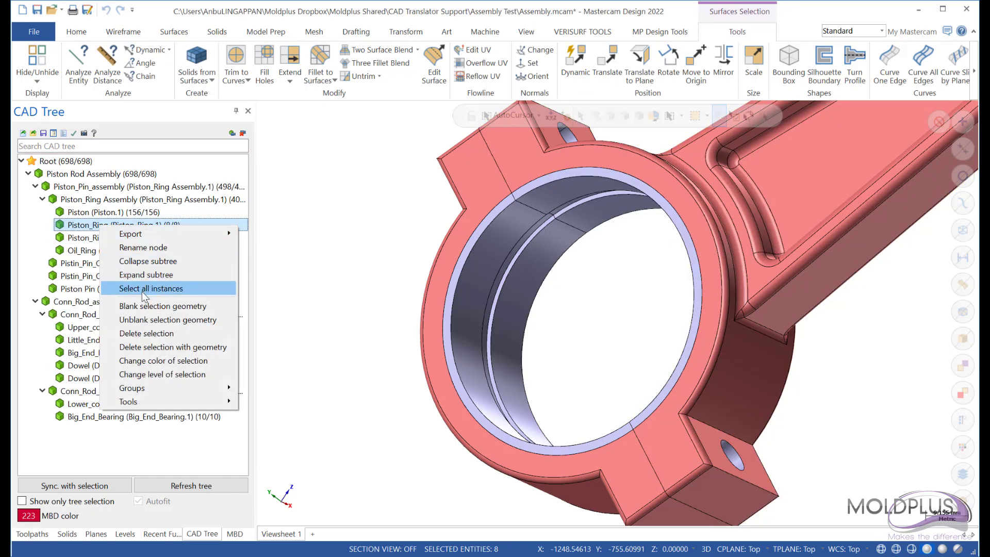
{"action": "left_click", "coordinate": [141, 289]}
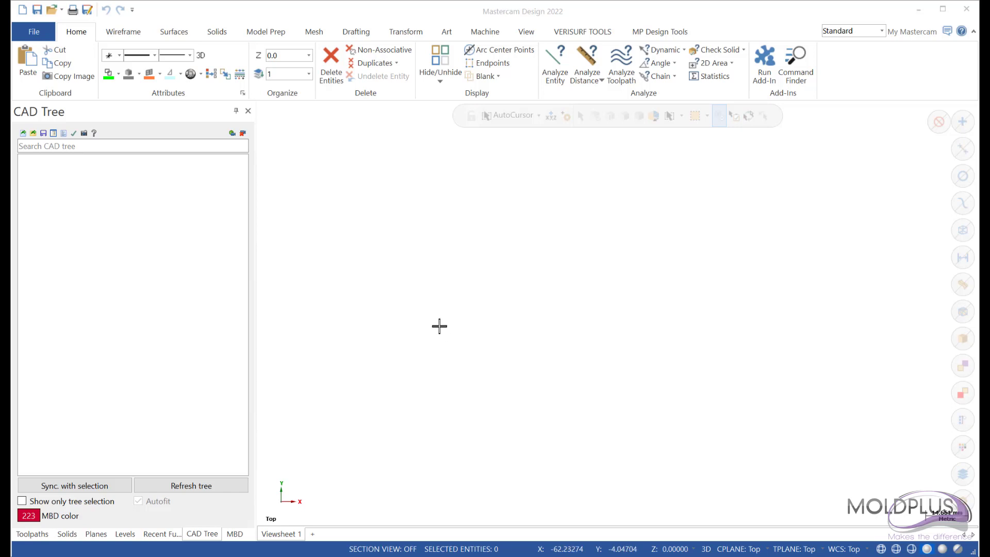
Turn off the "Do not load hidden entities" option in the translator's import settings
{"action": "left_click", "coordinate": [54, 133]}
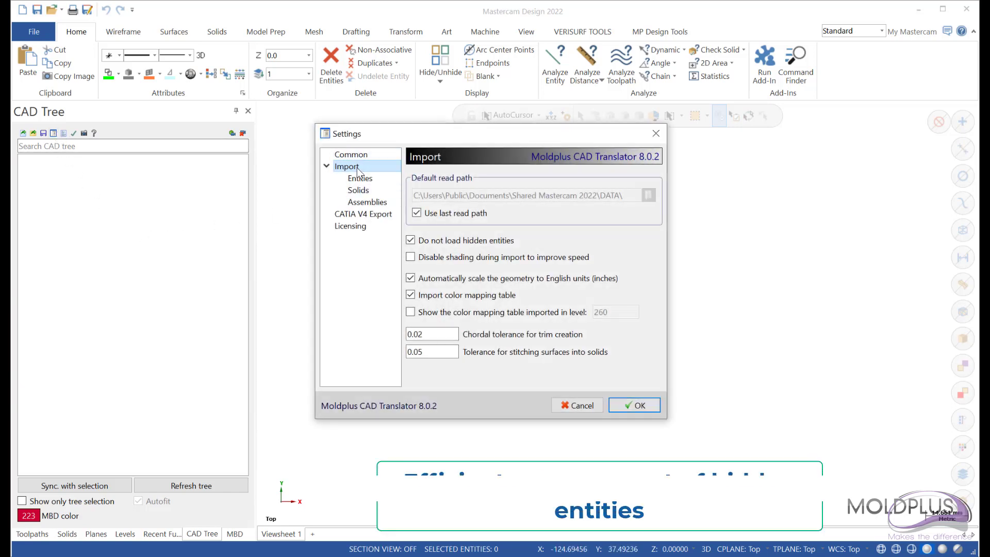
{"action": "left_click", "coordinate": [410, 240]}
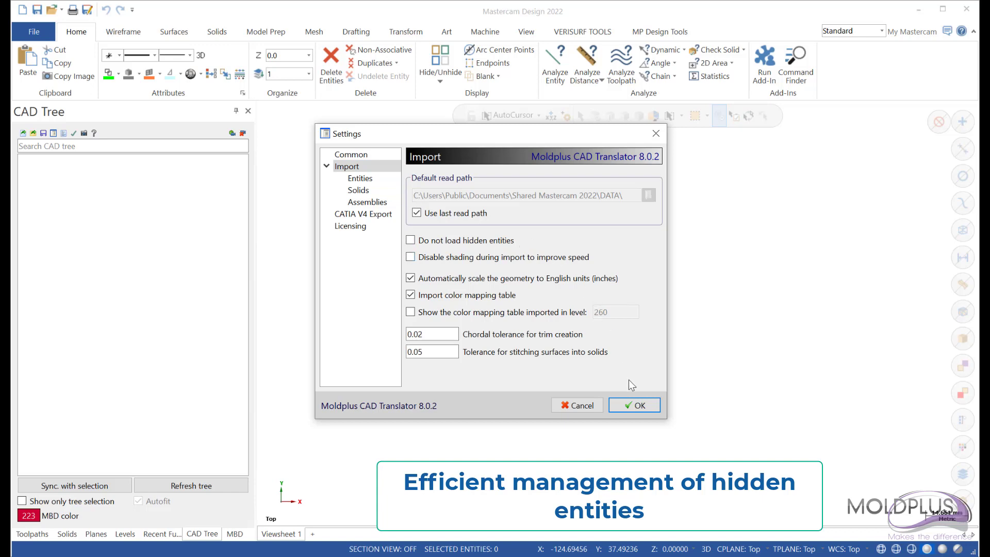
{"action": "left_click", "coordinate": [638, 405]}
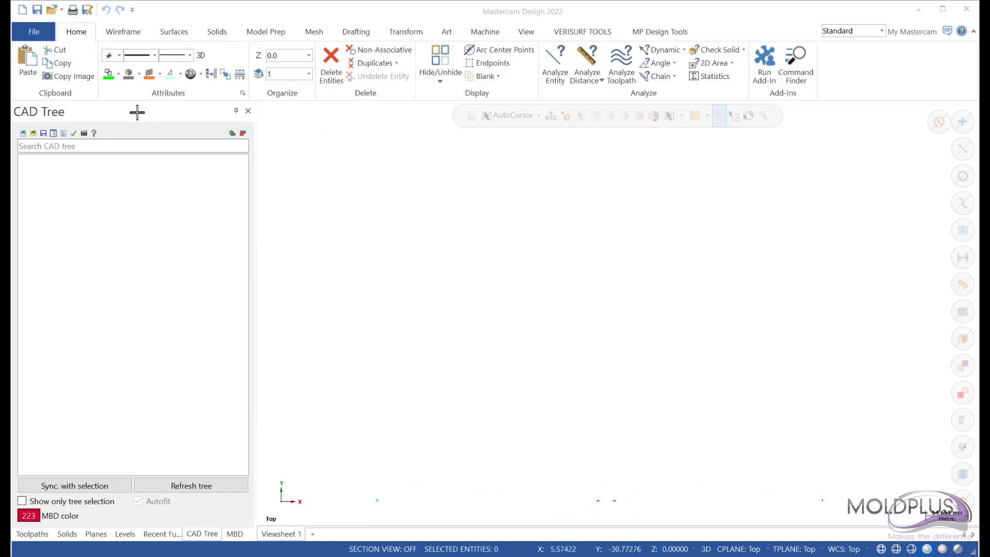
Import the CATIA part MBD_Example_Crankshaft.CATPart from the DATA folder
{"action": "left_click", "coordinate": [24, 135]}
{"action": "scroll", "coordinate": [326, 197], "scroll_direction": "down", "scroll_amount": 2}
{"action": "left_click", "coordinate": [281, 149]}
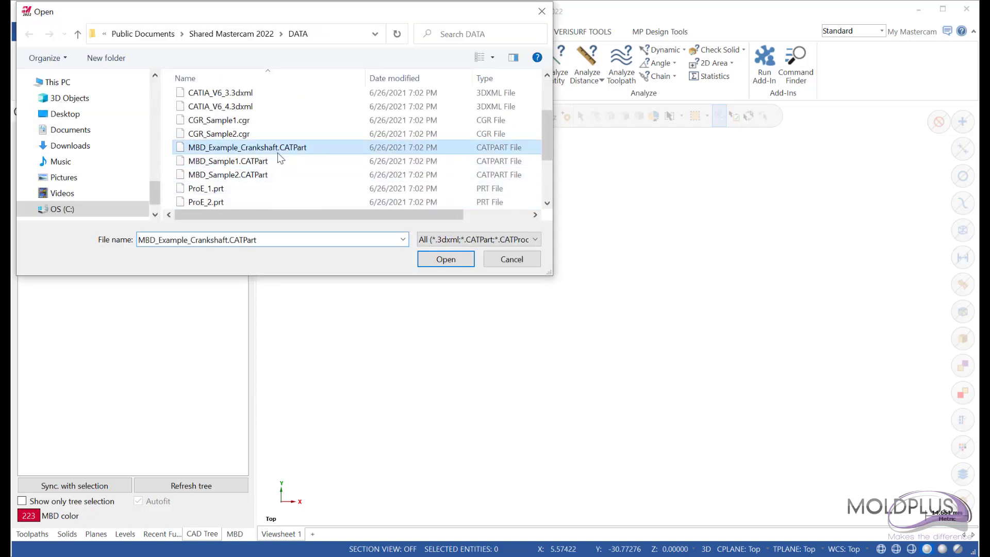
{"action": "left_click", "coordinate": [444, 261]}
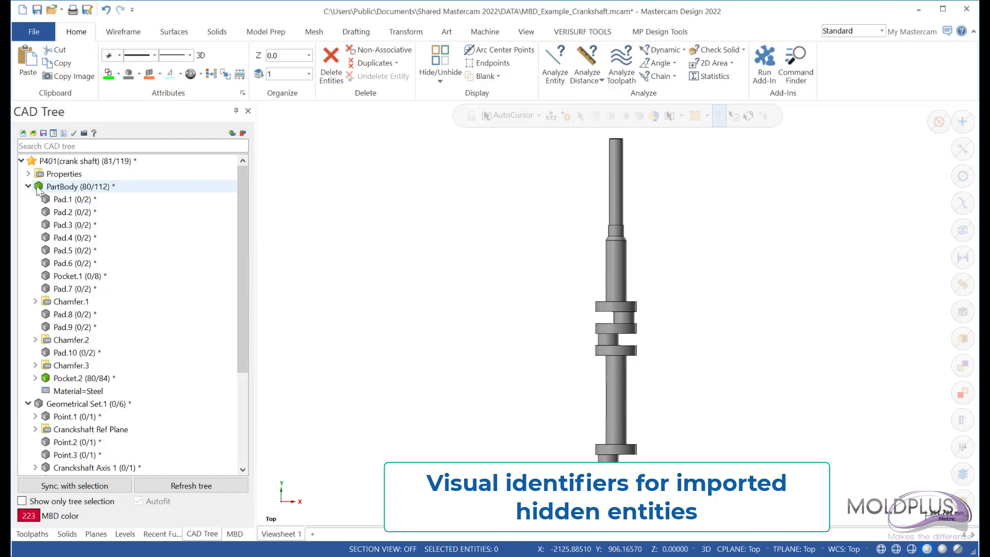
Unblank the hidden geometry of the Pocket.1 node under PartBody
{"action": "left_click", "coordinate": [76, 278]}
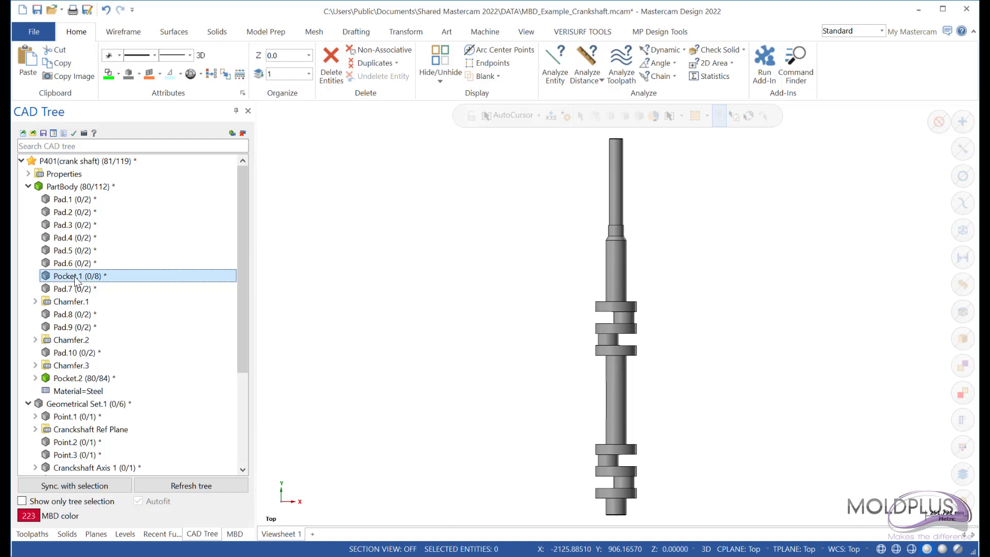
{"action": "right_click", "coordinate": [75, 278]}
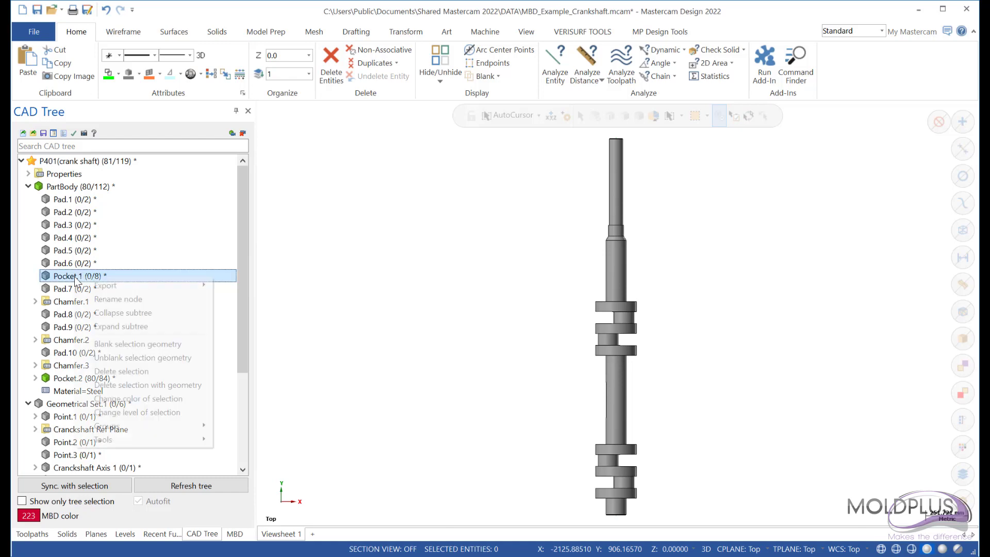
{"action": "left_click", "coordinate": [113, 358]}
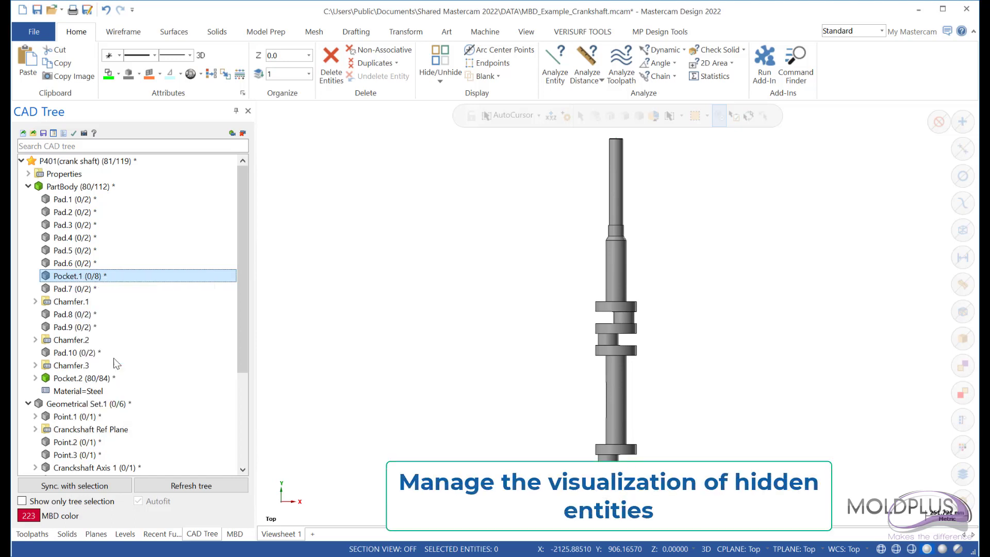
Change the color of the Pocket.1 geometry to crimson red
{"action": "right_click", "coordinate": [66, 280]}
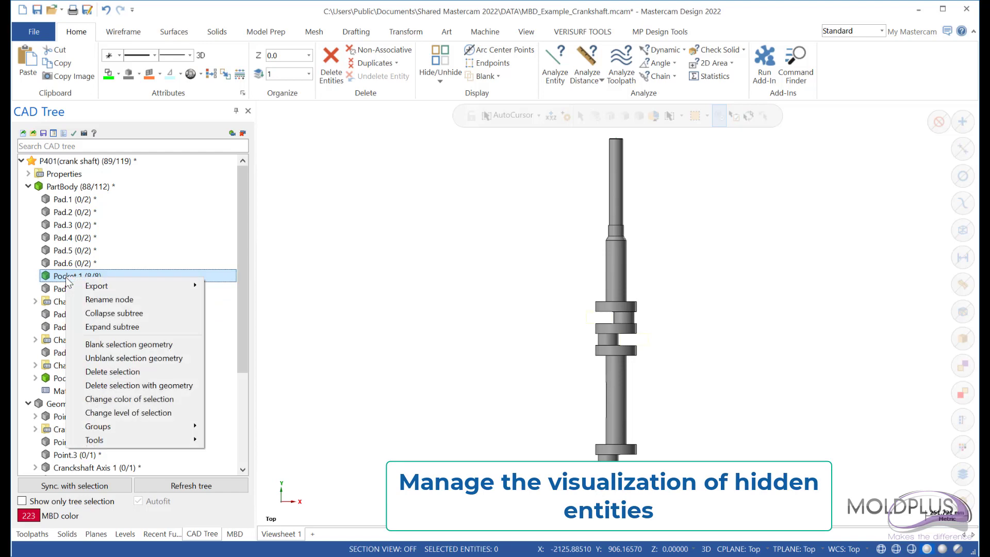
{"action": "left_click", "coordinate": [135, 400]}
{"action": "left_click_drag", "start_coordinate": [79, 10], "coordinate": [154, 40]}
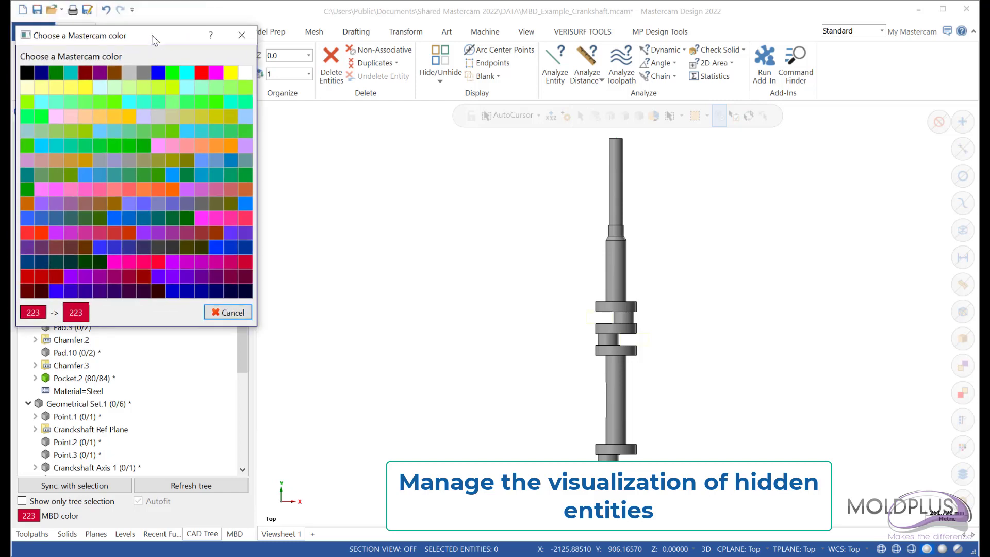
{"action": "left_click", "coordinate": [245, 264]}
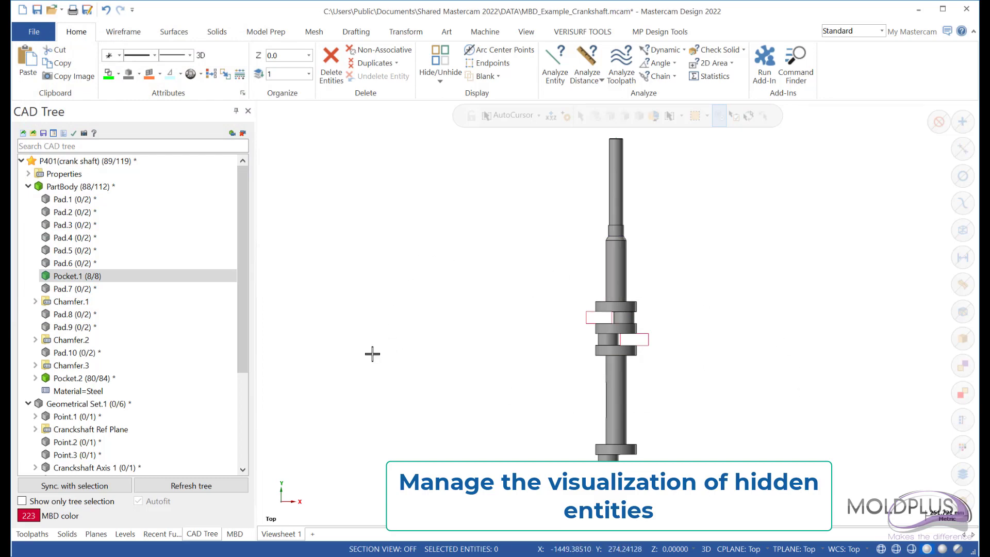
Show only the selected Pocket.1 geometry and restore the display of the whole crankshaft for comparison
{"action": "left_click", "coordinate": [22, 501]}
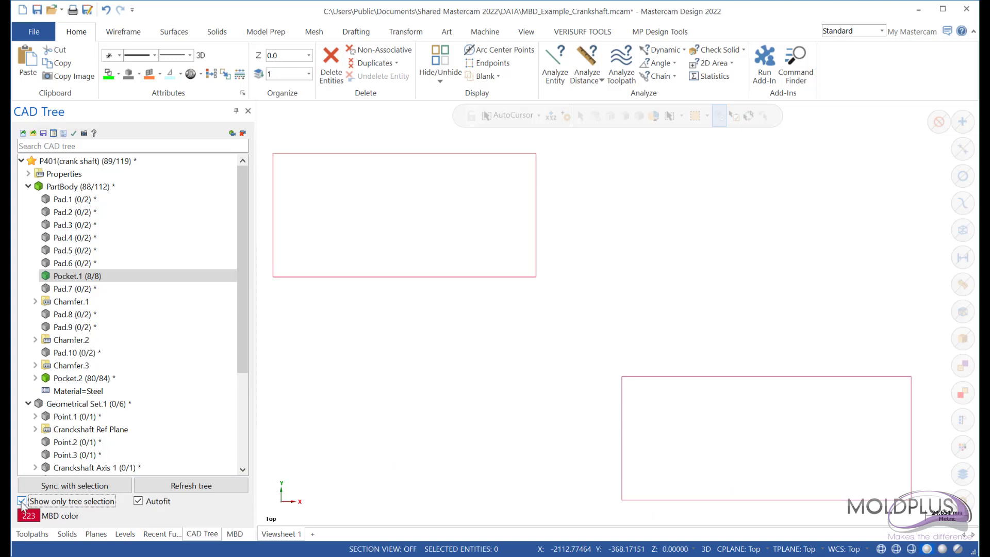
{"action": "left_click", "coordinate": [22, 500]}
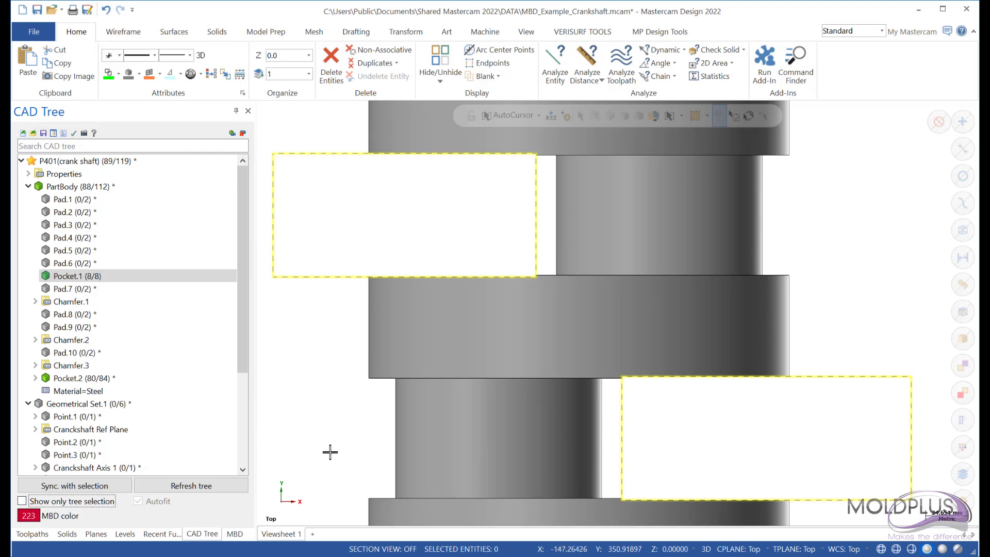
{"action": "scroll", "coordinate": [329, 451], "scroll_direction": "down", "scroll_amount": 2}
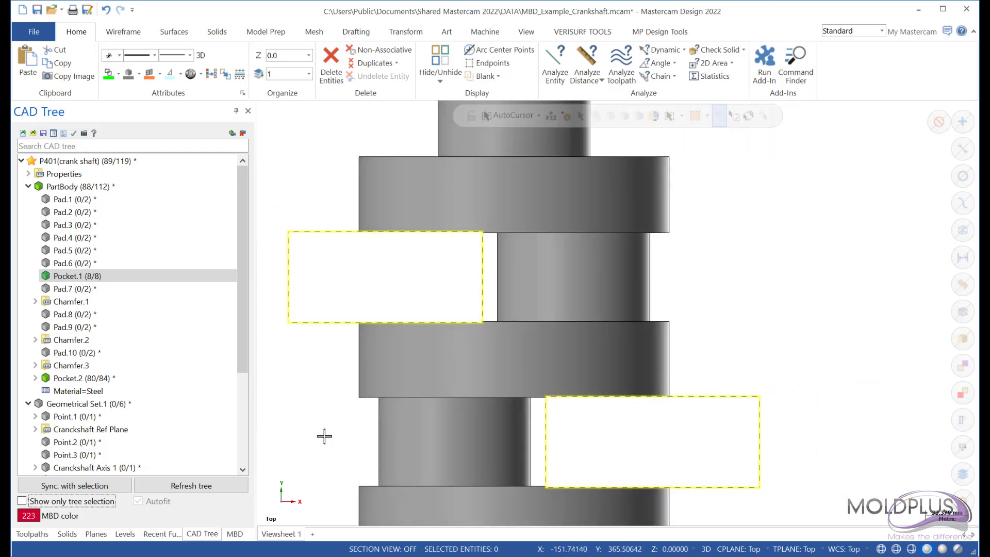
{"action": "scroll", "coordinate": [325, 436], "scroll_direction": "down", "scroll_amount": 2}
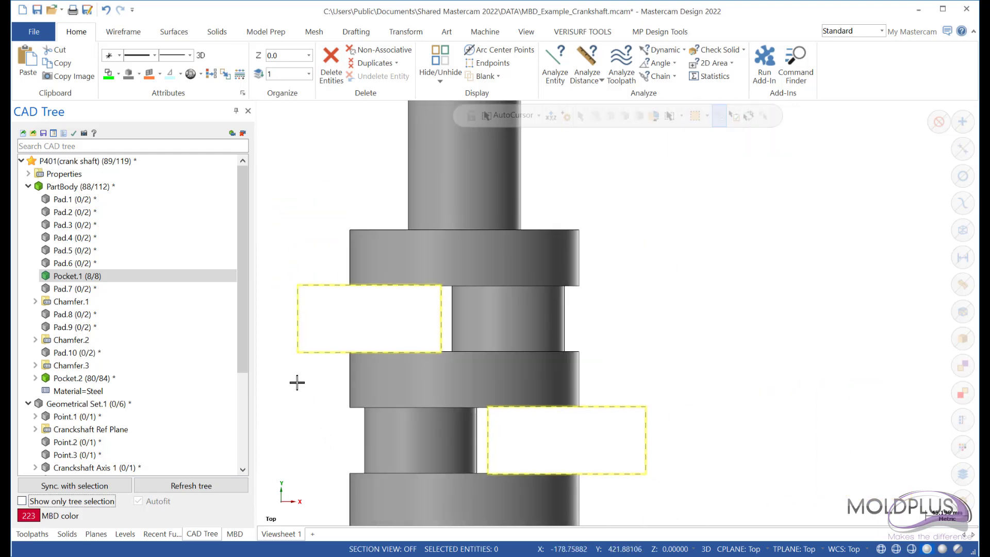
{"action": "scroll", "coordinate": [850, 318], "scroll_direction": "down", "scroll_amount": 2}
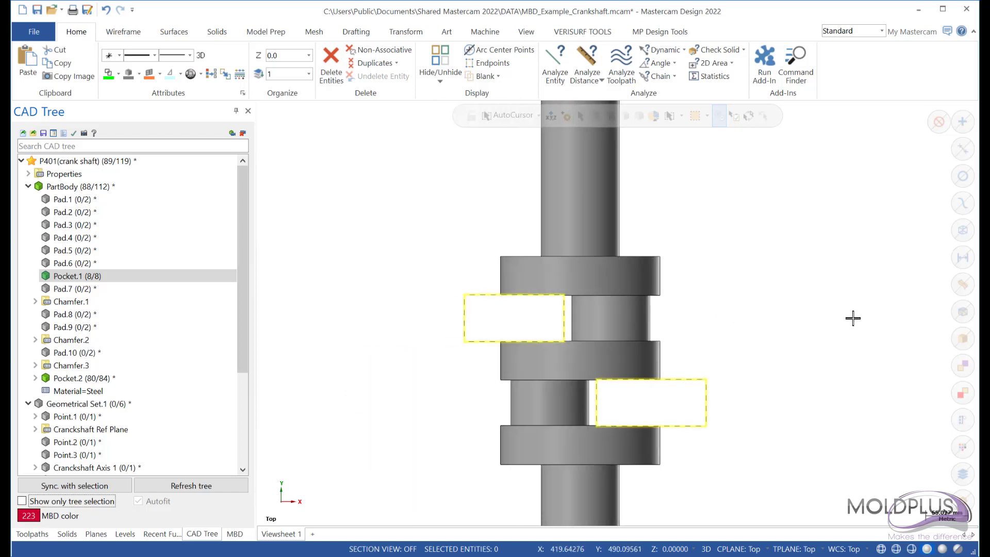
{"action": "scroll", "coordinate": [862, 321], "scroll_direction": "down", "scroll_amount": 2}
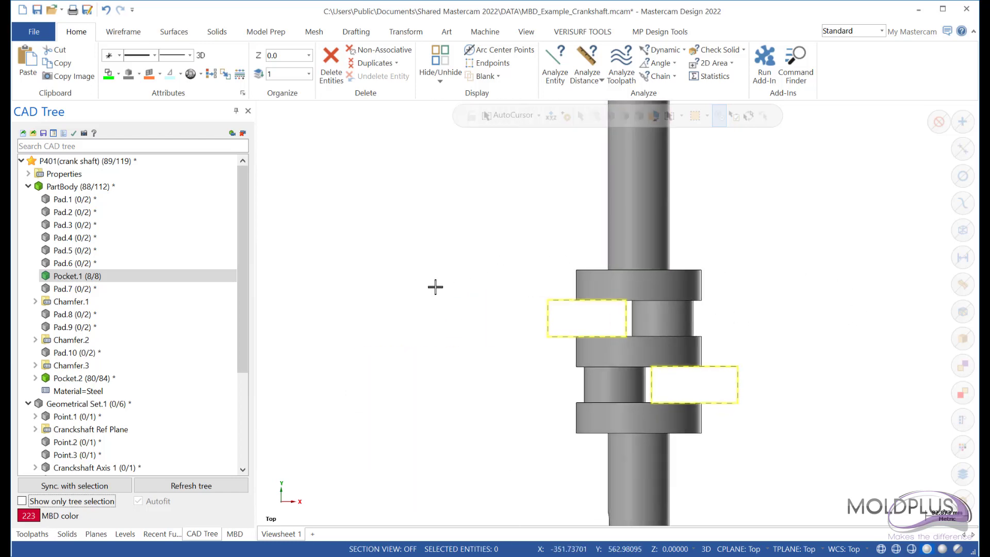
Blank the Pocket.1 geometry again
{"action": "left_click", "coordinate": [237, 276]}
{"action": "scroll", "coordinate": [369, 389], "scroll_direction": "down", "scroll_amount": 3}
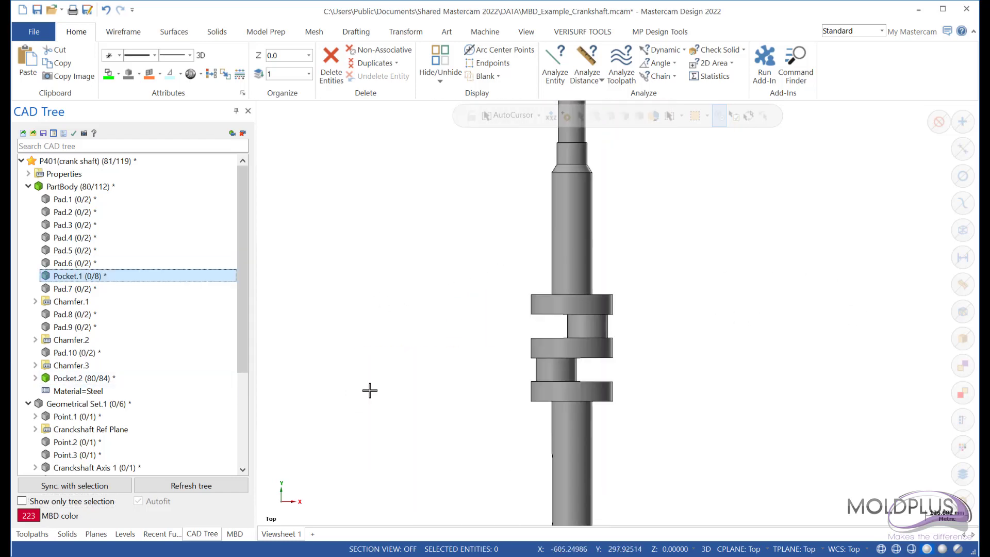